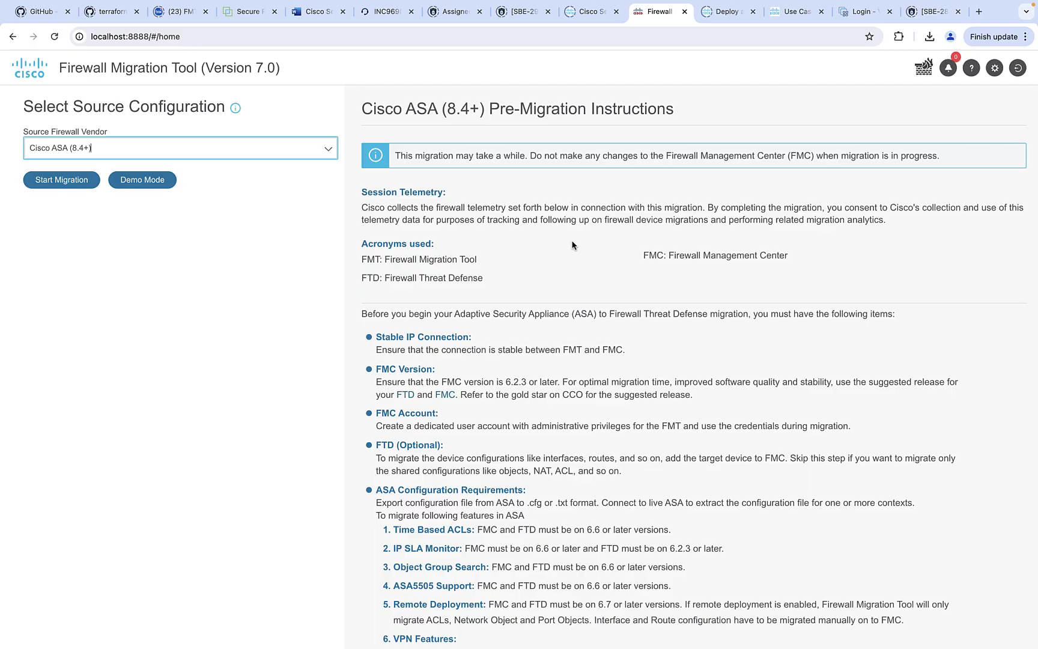
# Start an ASA migration and upload the ASA configuration file for parsing
pyautogui.click(54, 182)
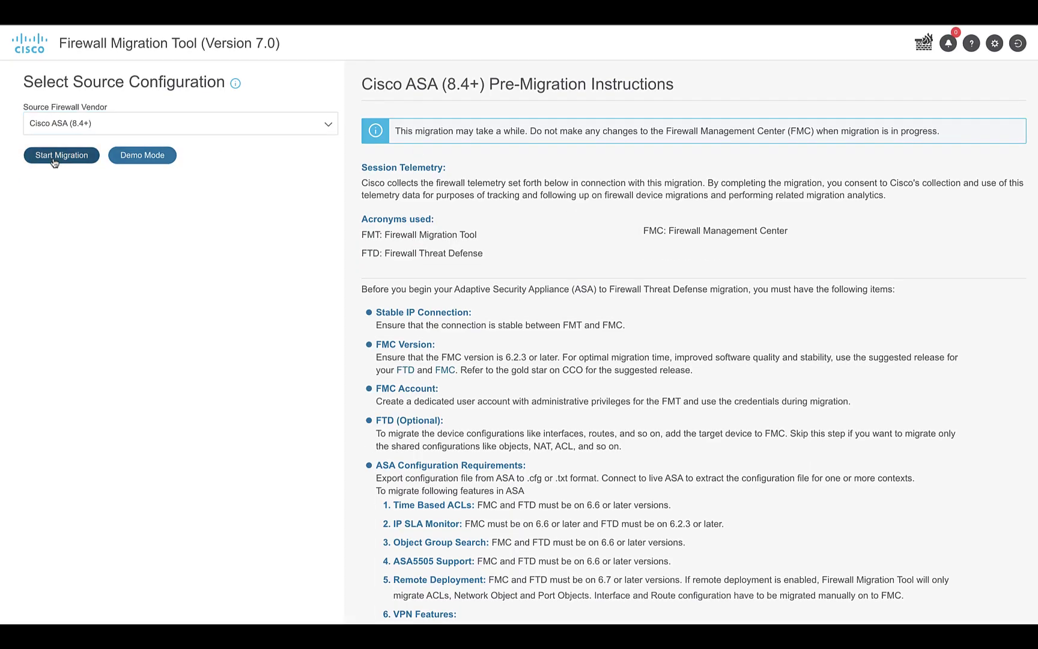
pyautogui.click(197, 282)
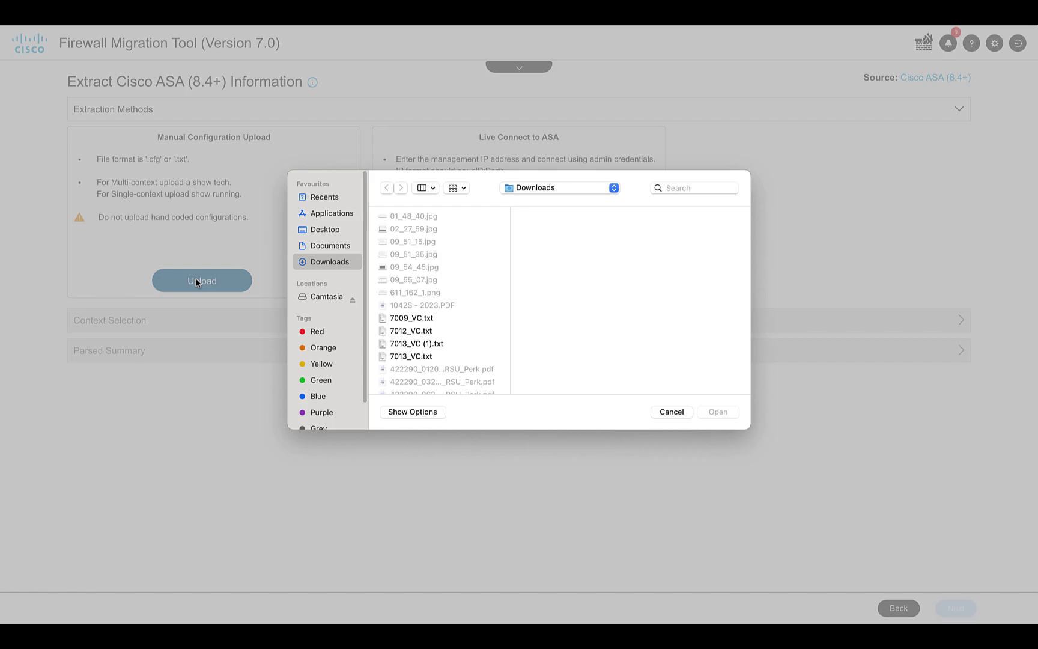
pyautogui.click(718, 411)
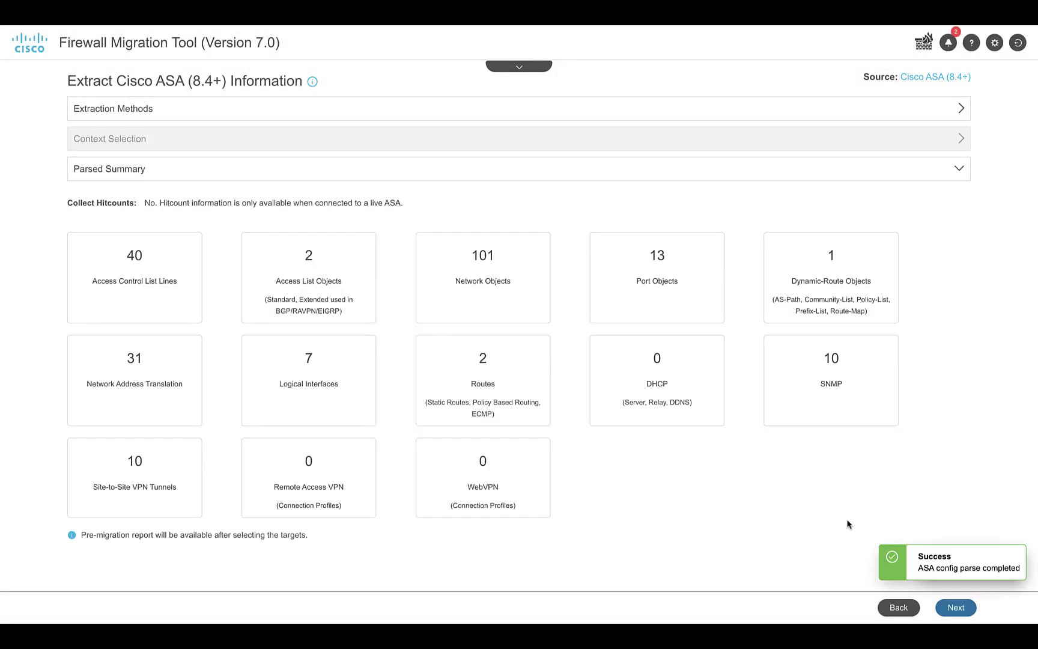
# Target the 10.106.143.106 Firepower device and continue past interface mapping
pyautogui.click(964, 609)
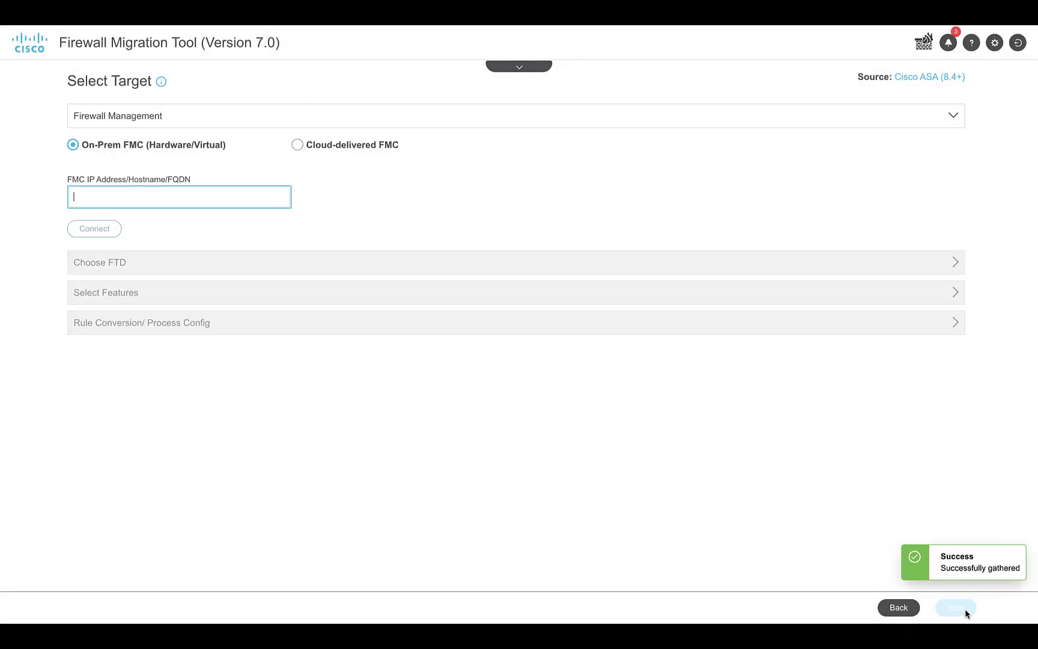
pyautogui.click(217, 209)
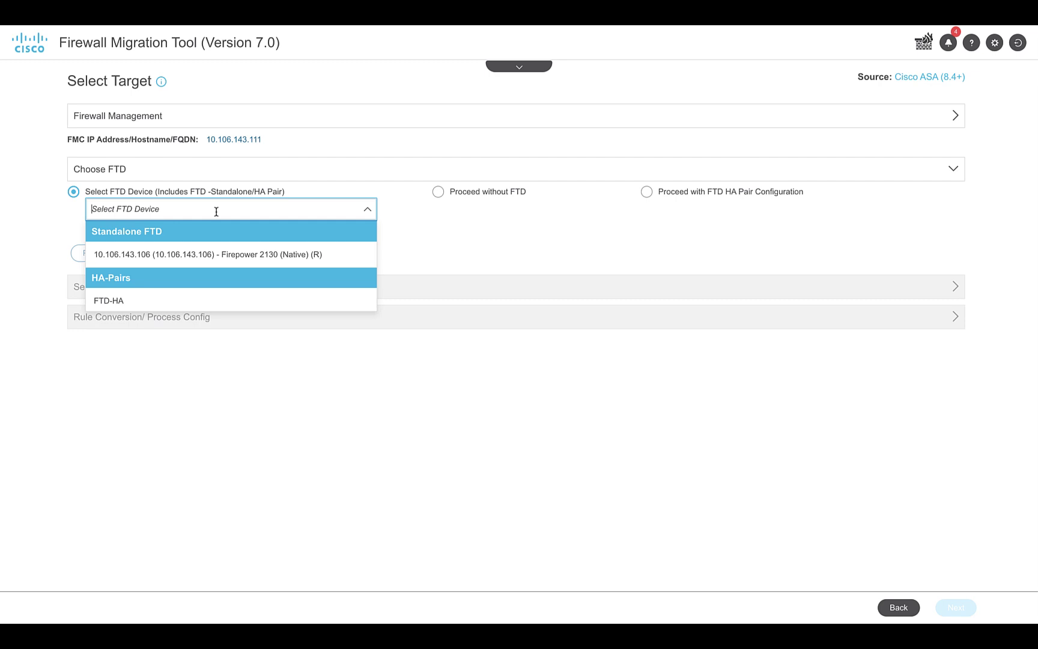
pyautogui.click(176, 248)
pyautogui.click(90, 289)
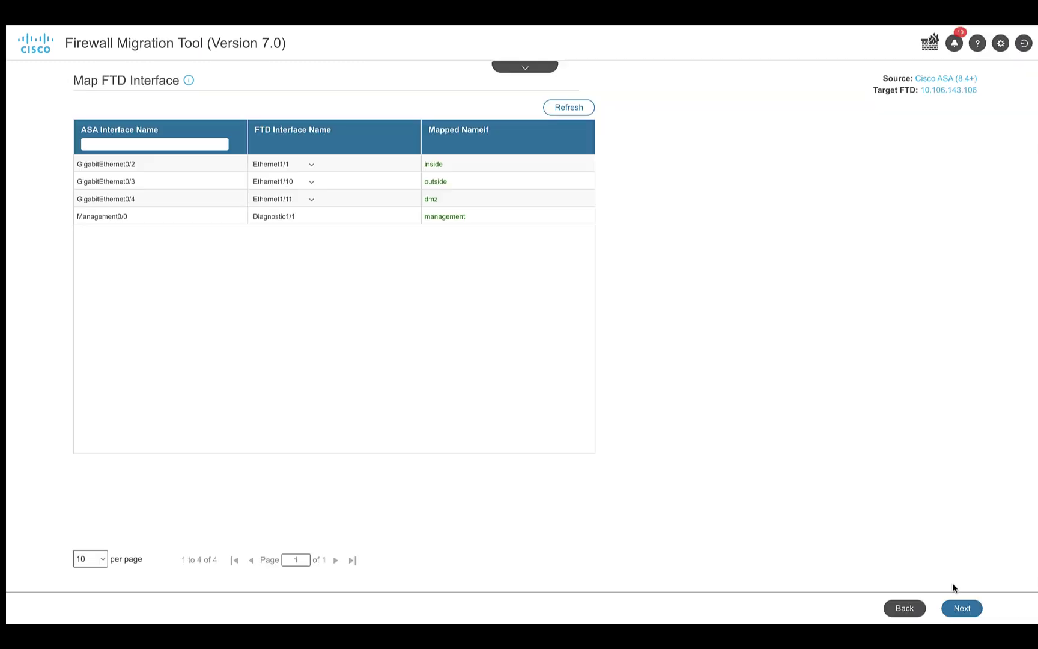
pyautogui.click(957, 607)
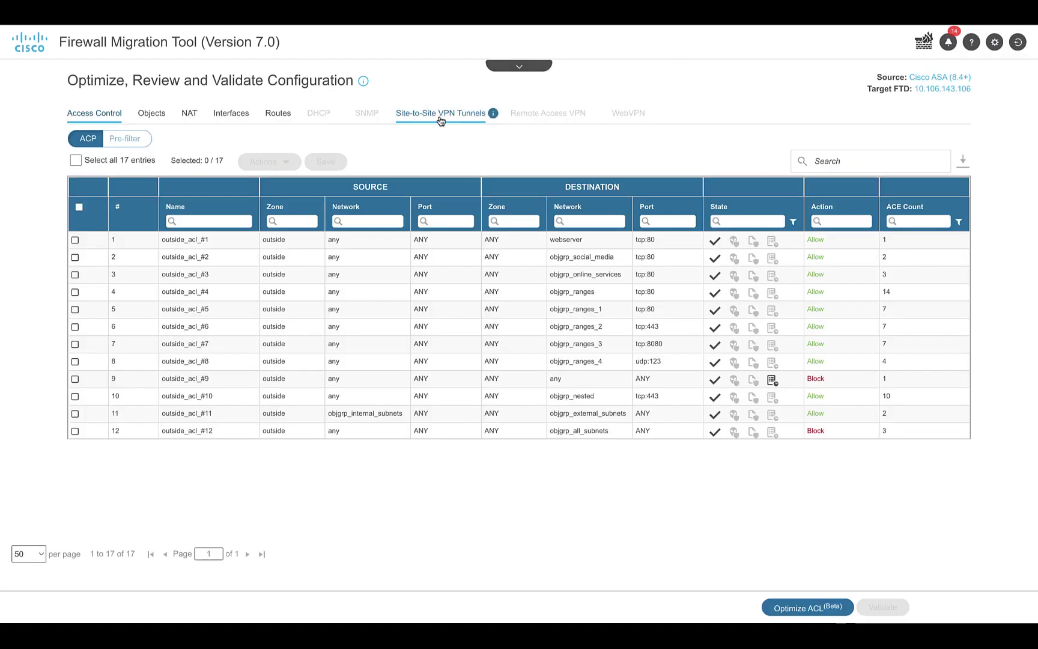
# Create a hub-and-spoke topology using tunnels 3, 7 and 4 (192.168.1.1, 192.168.3.1) as spokes
pyautogui.click(440, 115)
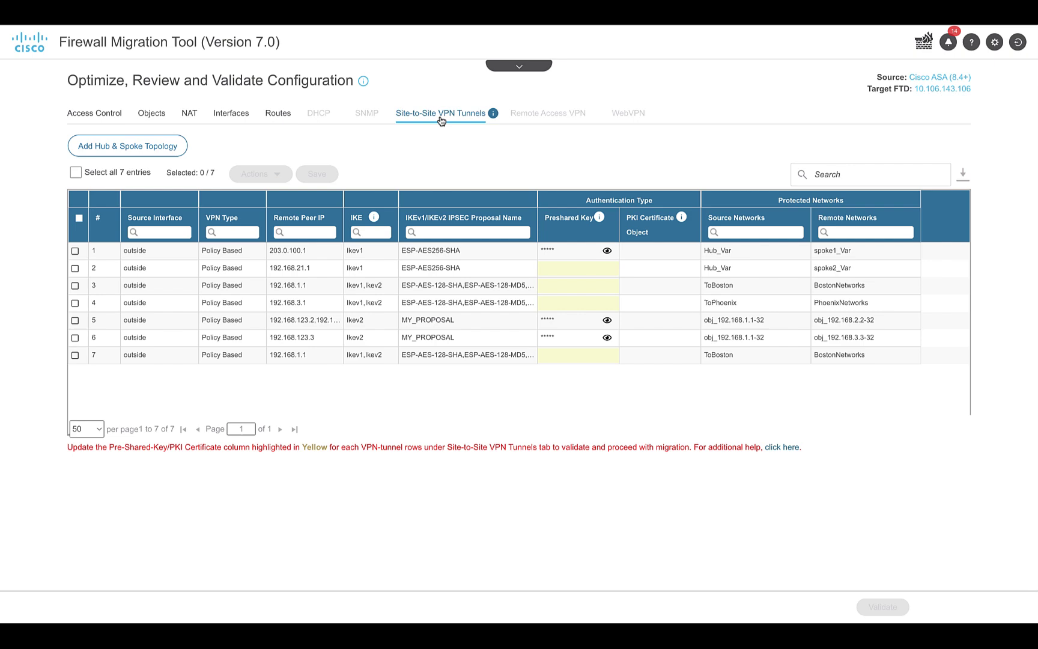
pyautogui.click(111, 148)
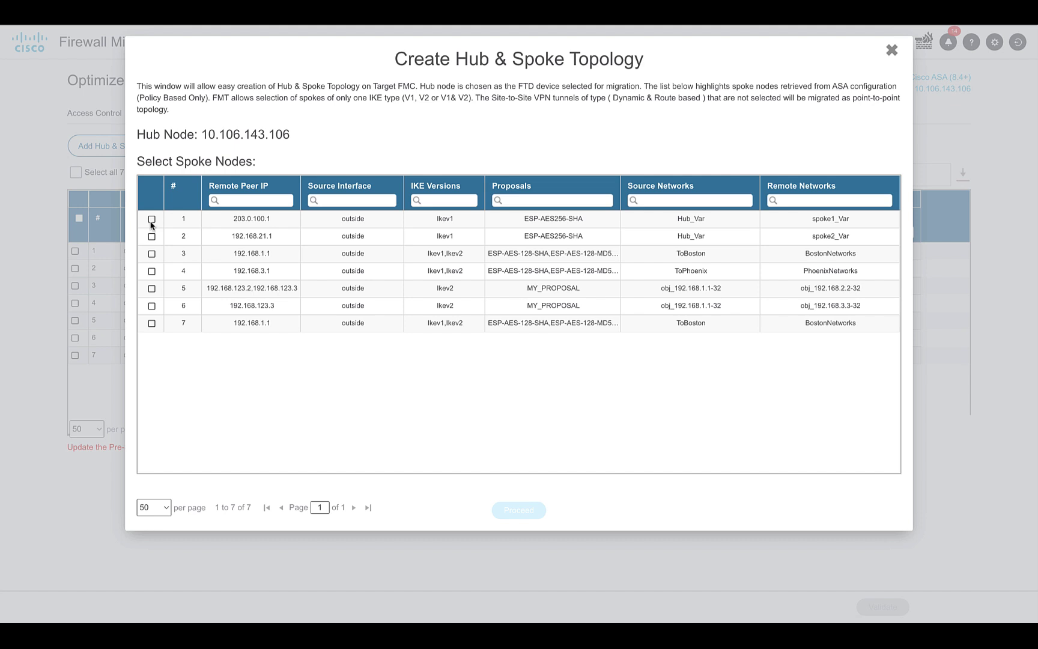
pyautogui.click(152, 254)
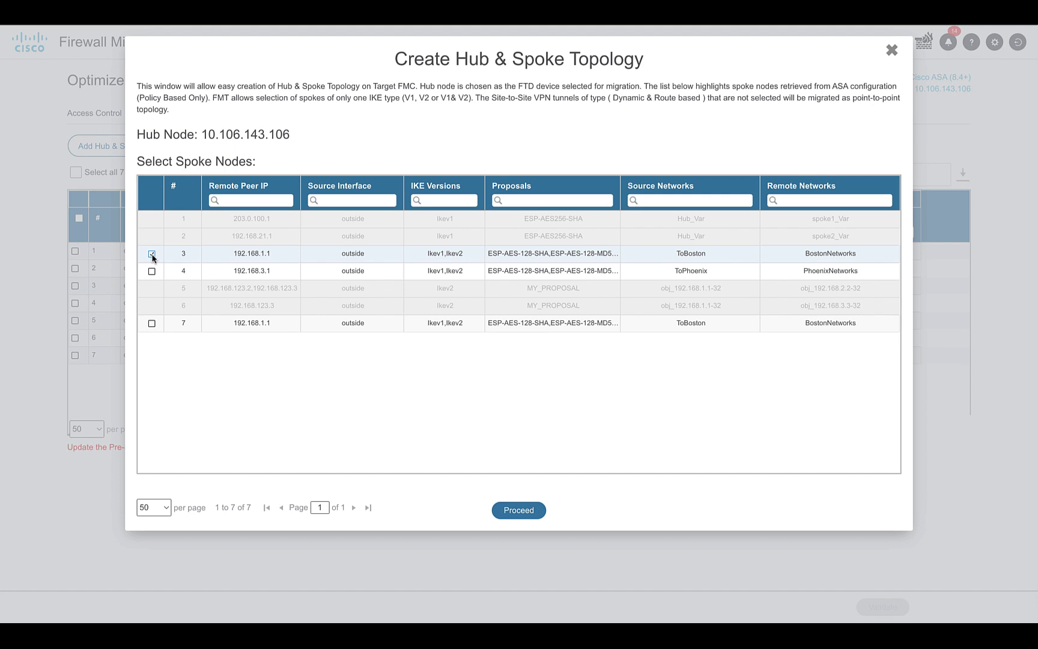
pyautogui.click(153, 324)
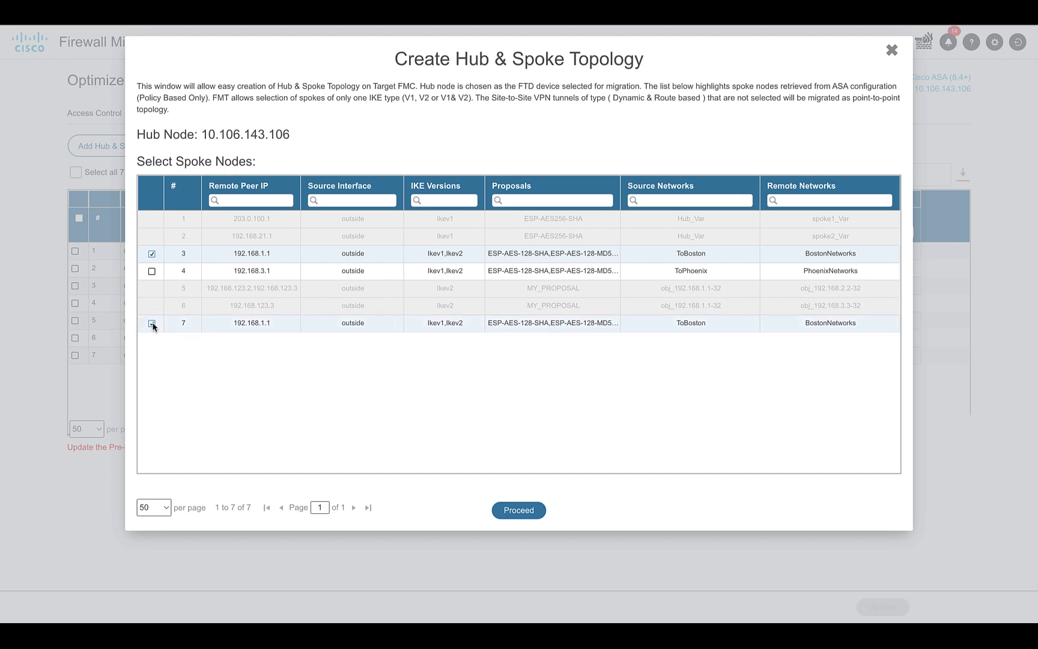
pyautogui.click(151, 272)
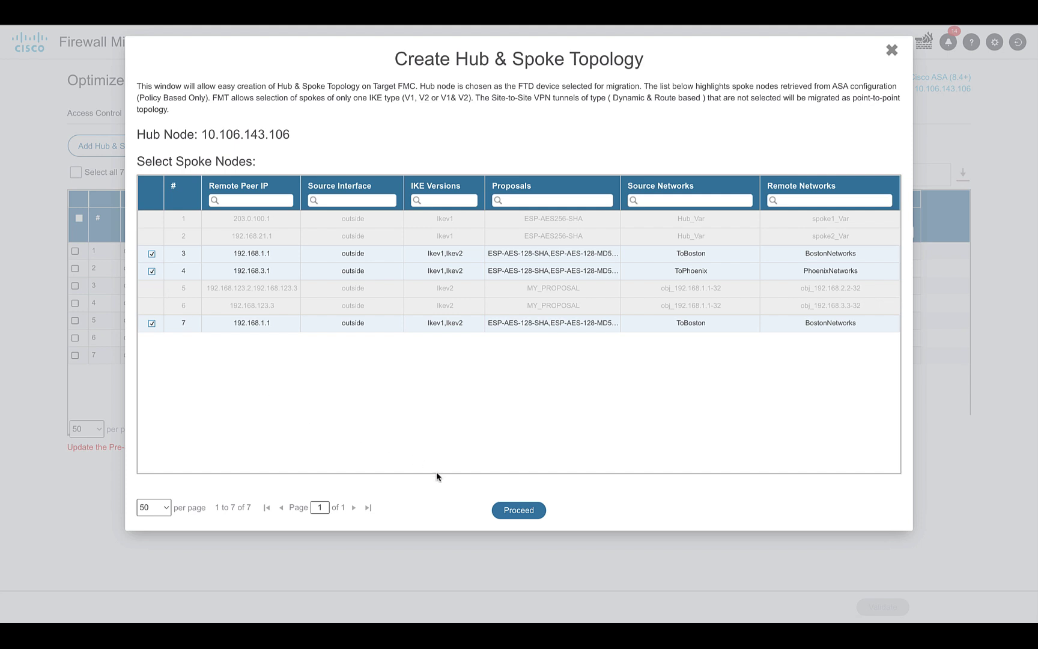
pyautogui.click(511, 510)
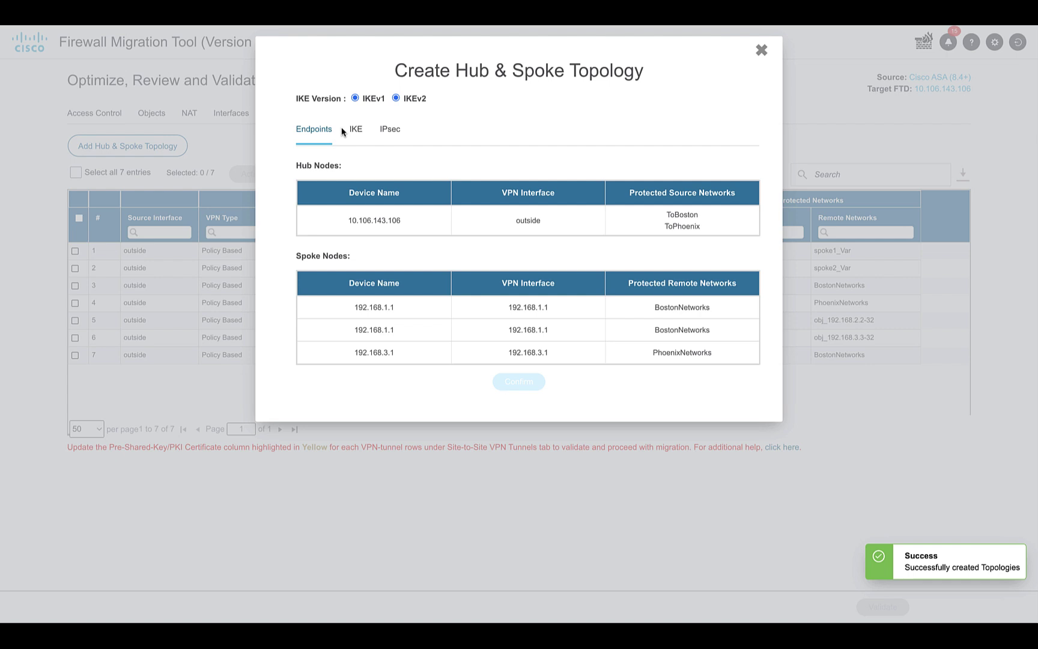
# Enter the manual pre-shared key in both the IKEv1 and IKEv2 key fields
pyautogui.click(355, 130)
pyautogui.click(486, 213)
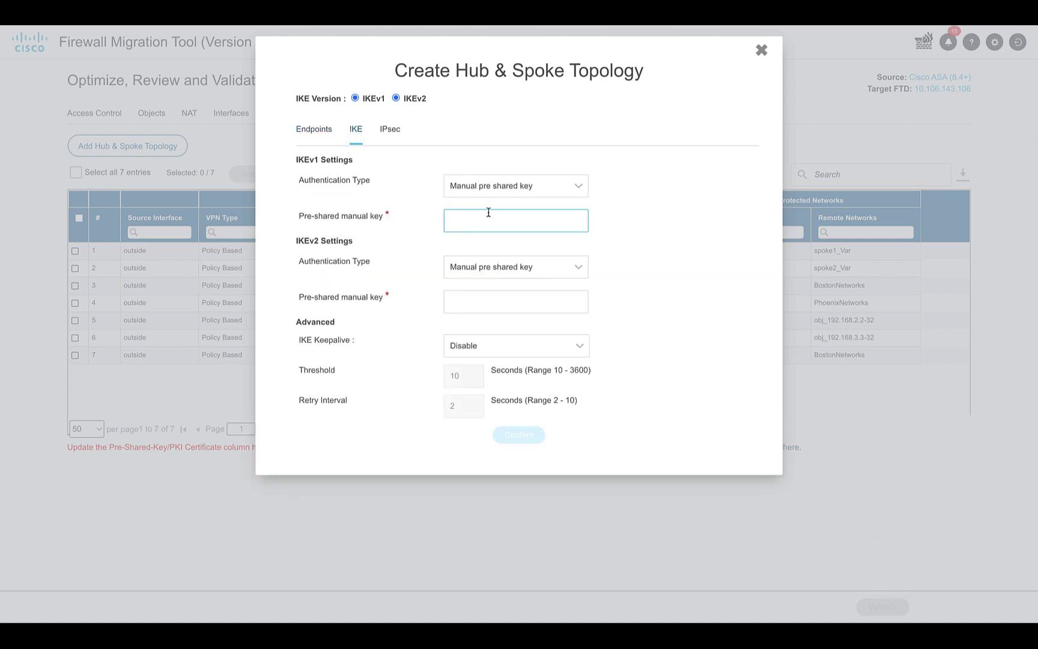
pyautogui.write('cisco')
pyautogui.click(457, 297)
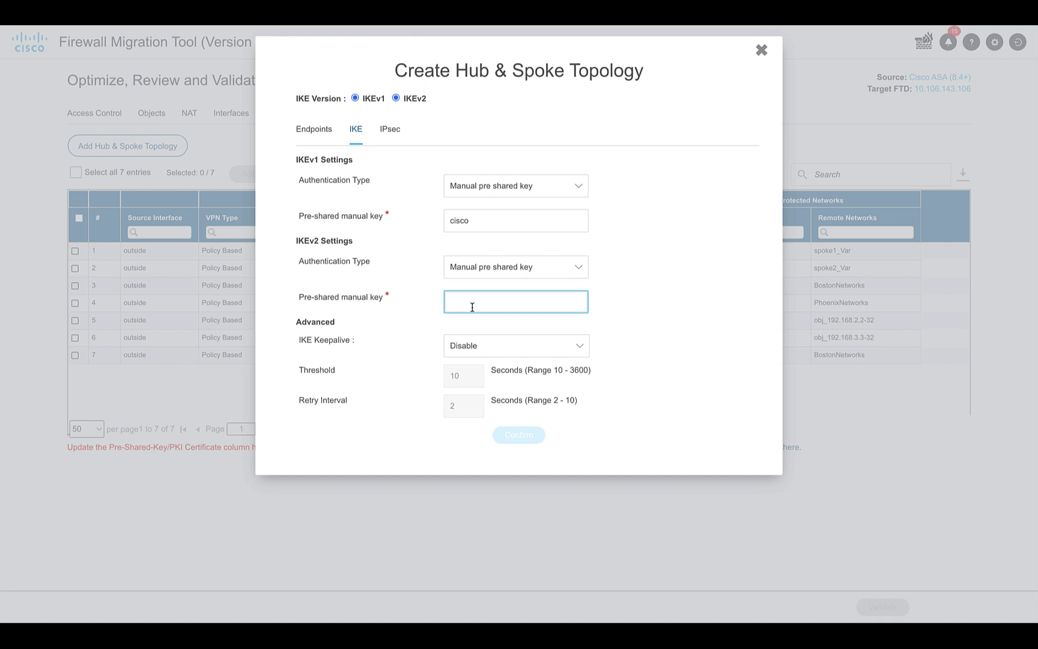
pyautogui.write('cisco')
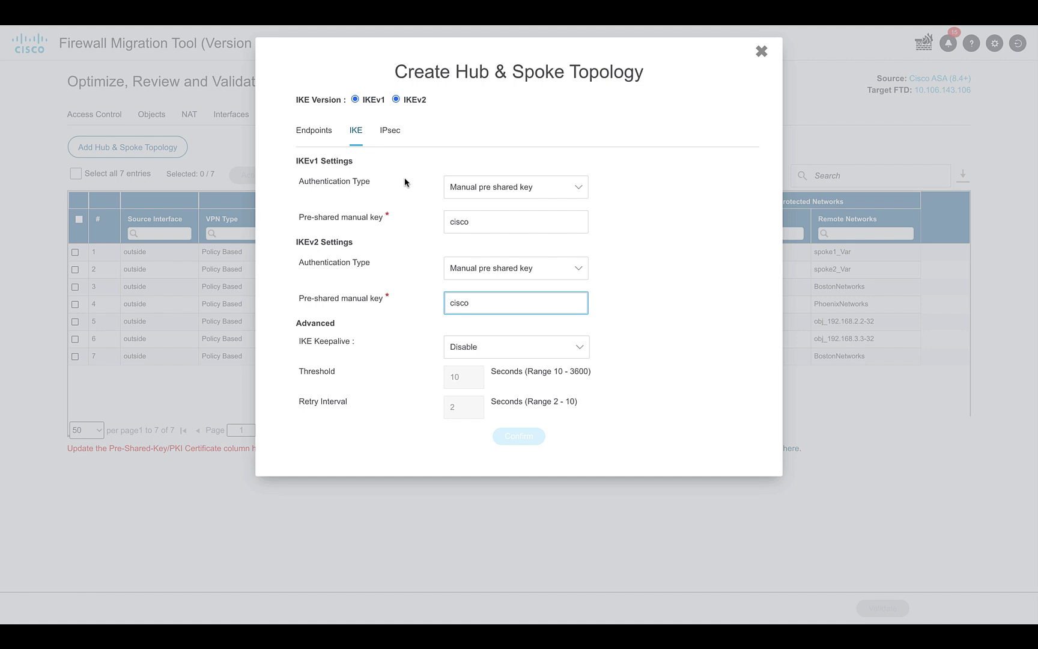
pyautogui.click(394, 137)
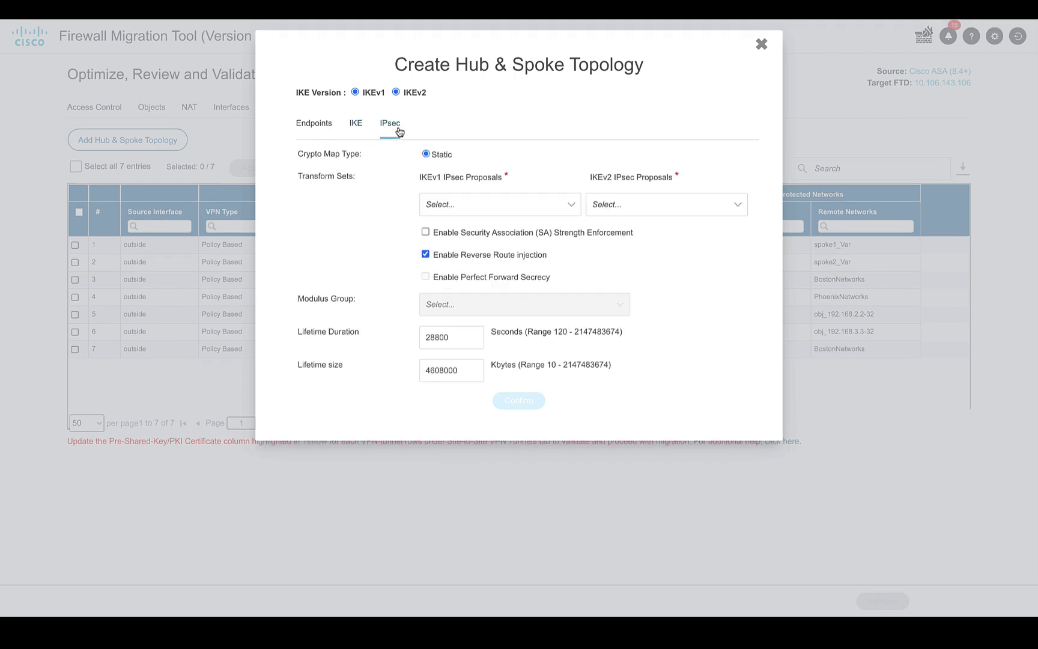
# Select ESP-AES-256-MD5 for IKEv1 and AES256 for IKEv2 IPsec proposals, then confirm the topology
pyautogui.click(459, 203)
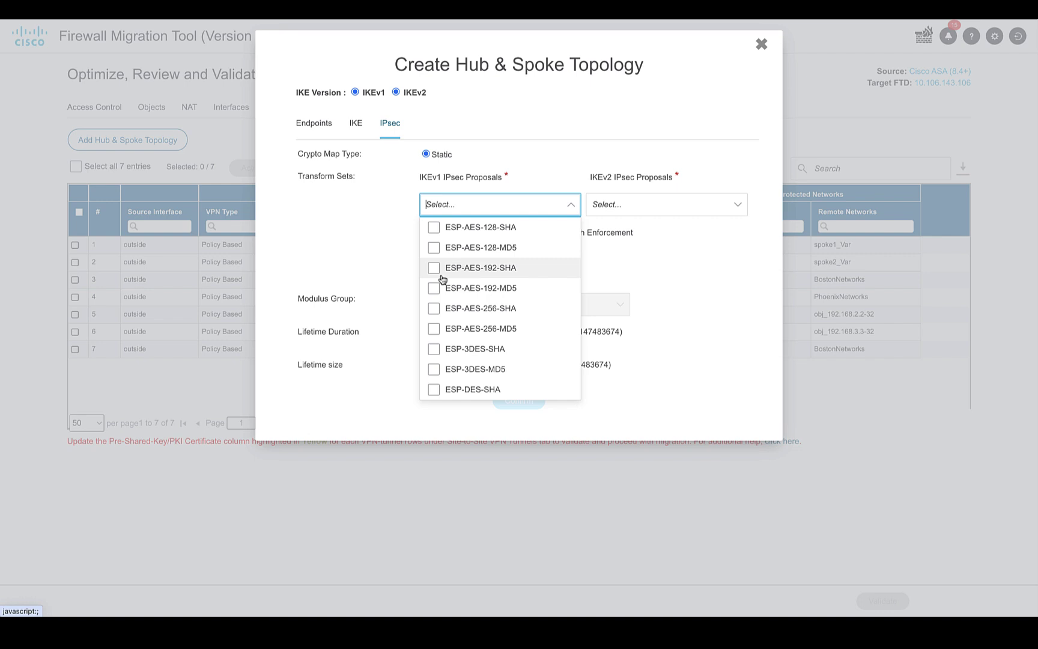
pyautogui.click(433, 328)
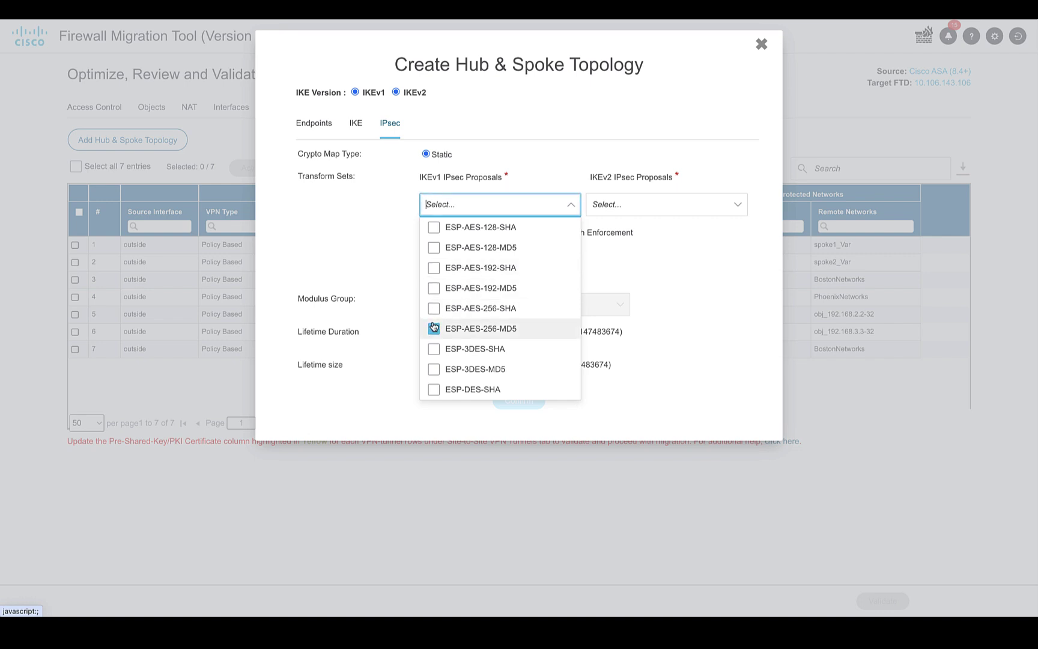
pyautogui.click(619, 211)
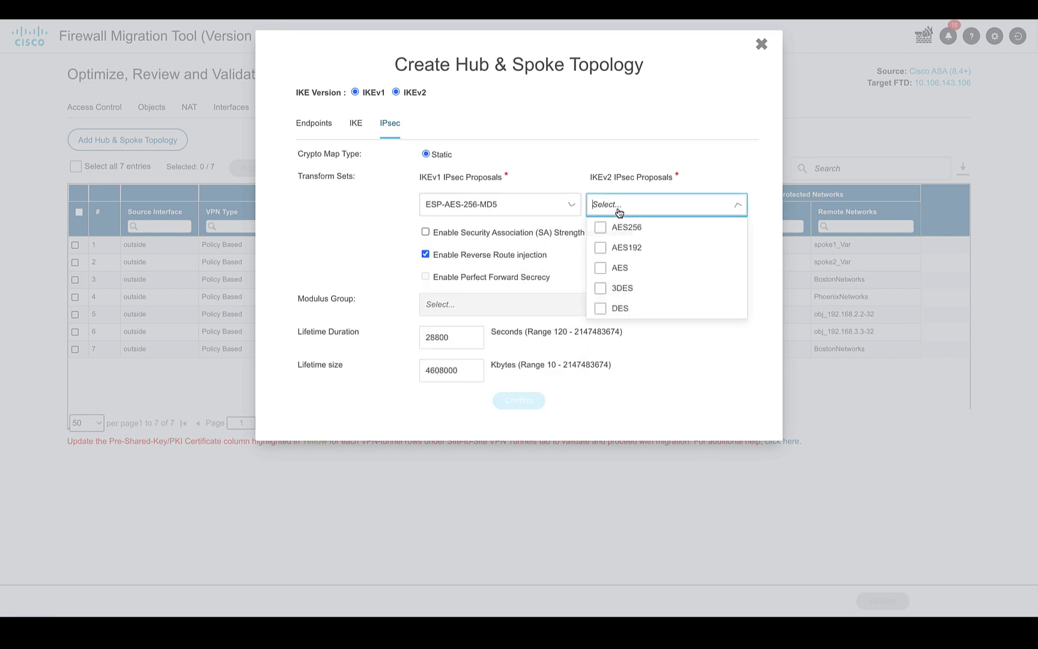
pyautogui.click(599, 227)
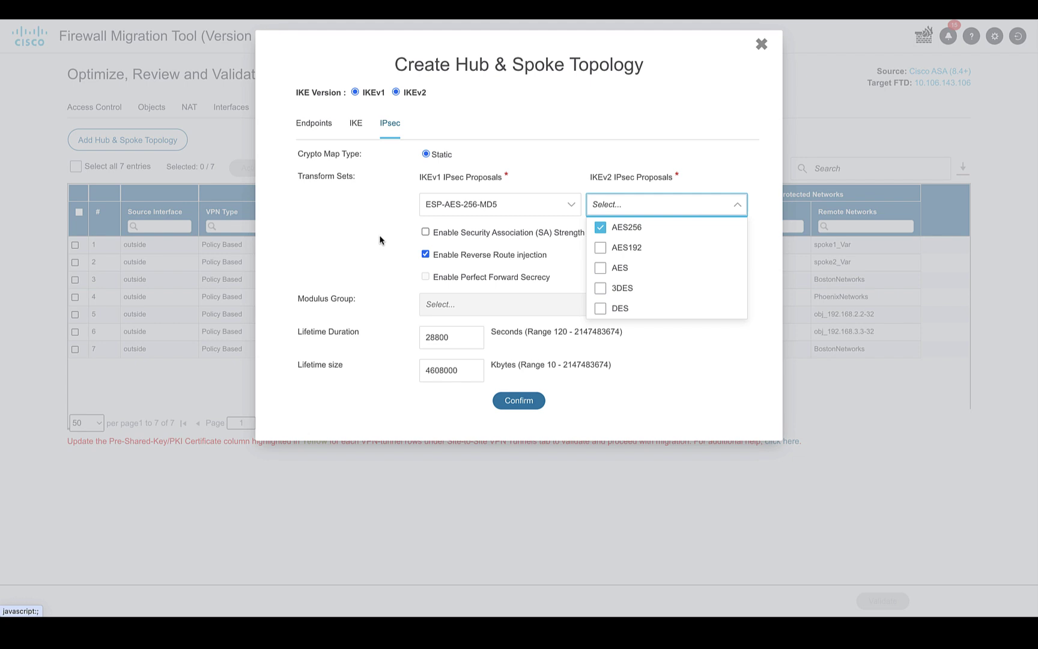
pyautogui.click(382, 260)
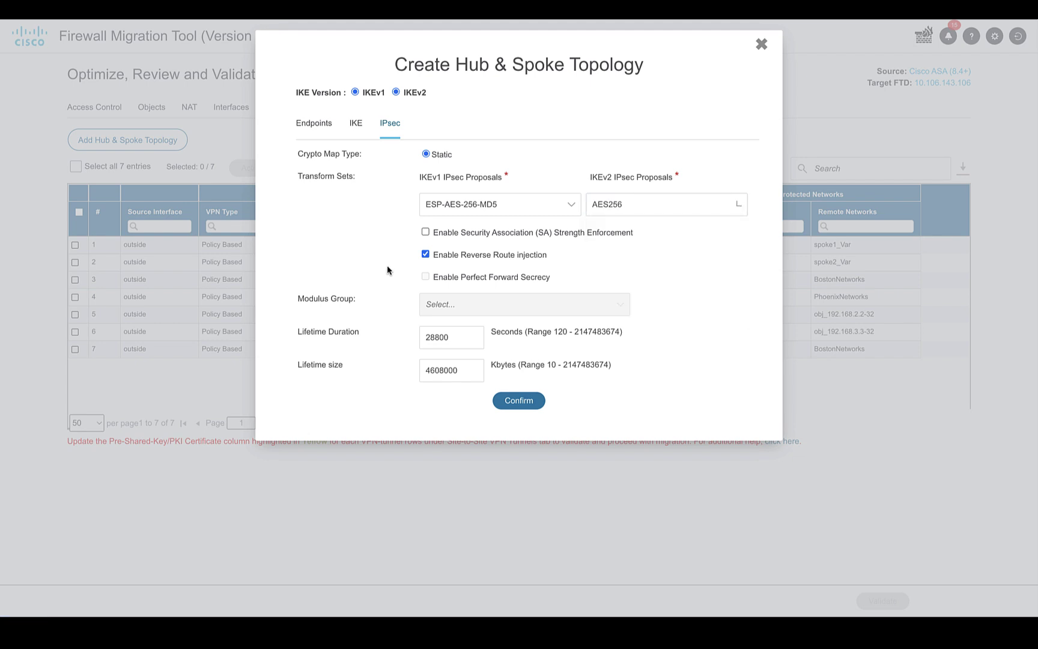
pyautogui.click(519, 402)
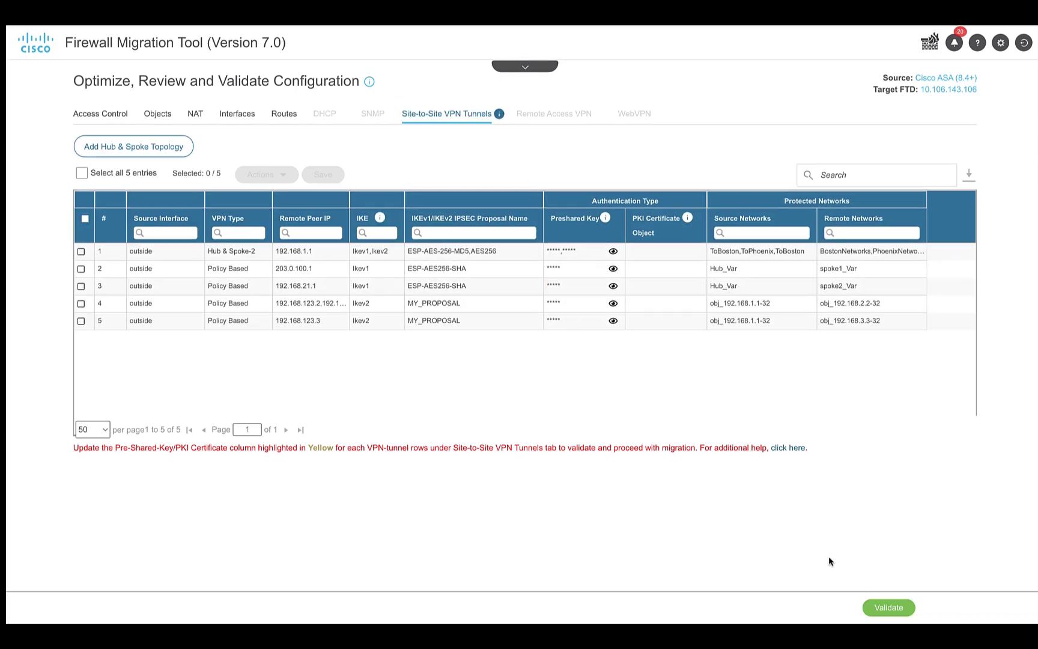
# Validate the migration, then open the Post-Migration Report and scroll through its summary and VPN tables
pyautogui.click(883, 607)
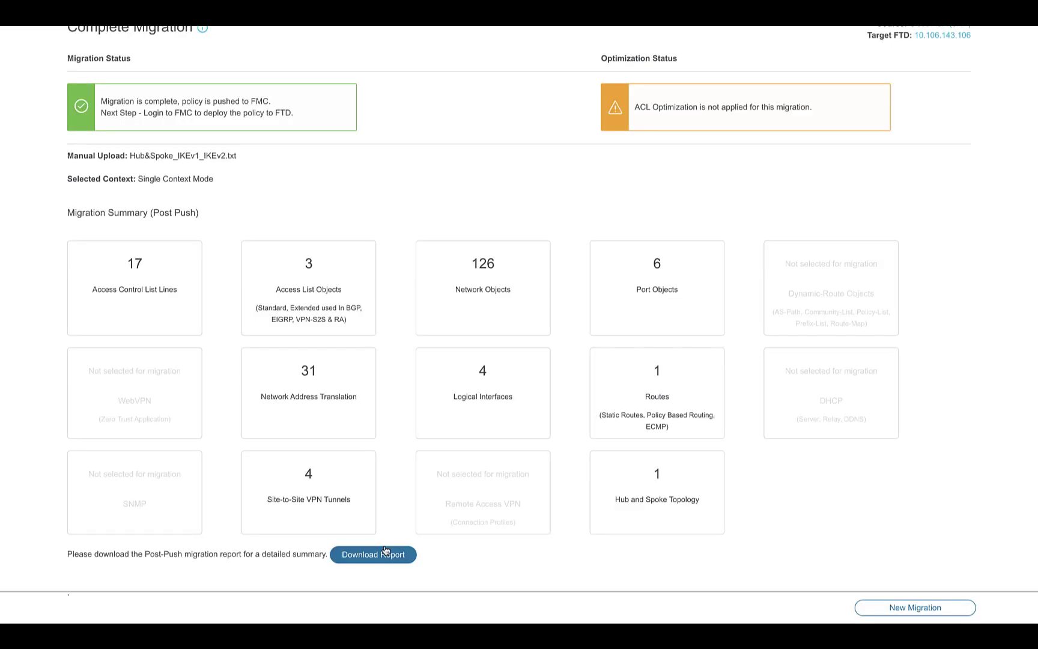
pyautogui.click(385, 553)
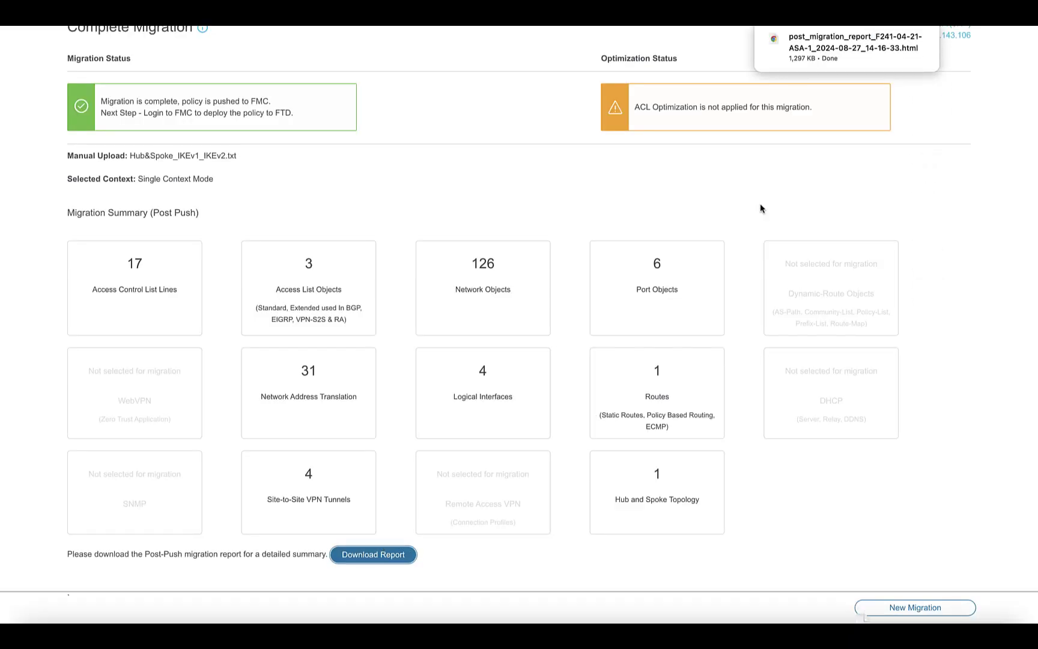
pyautogui.click(808, 54)
pyautogui.scroll(-5, 652, 279)
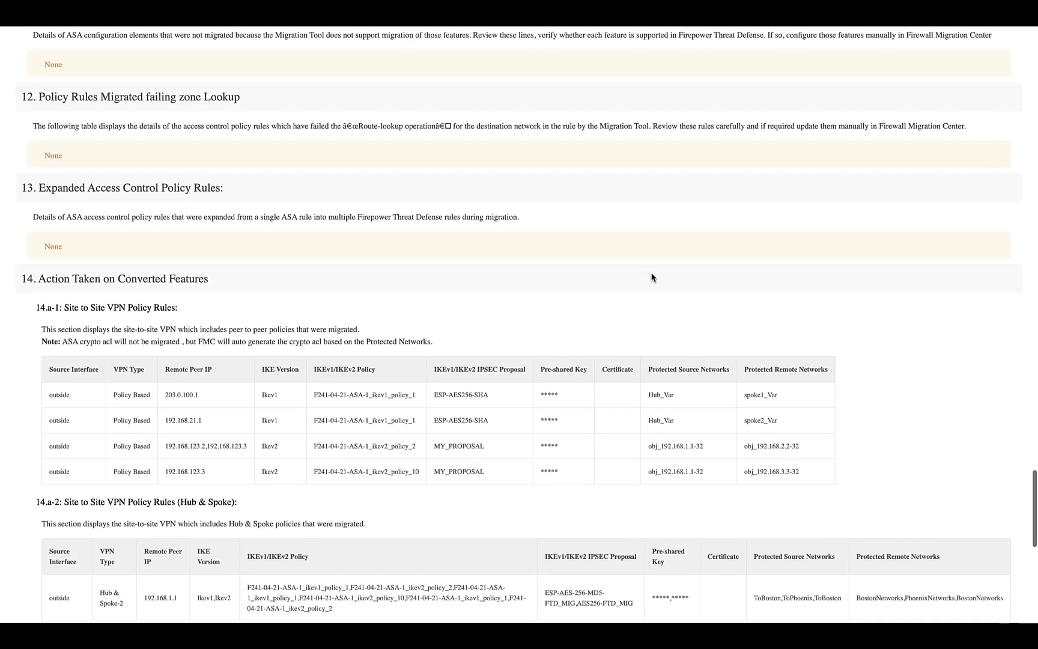
pyautogui.scroll(-4, 651, 278)
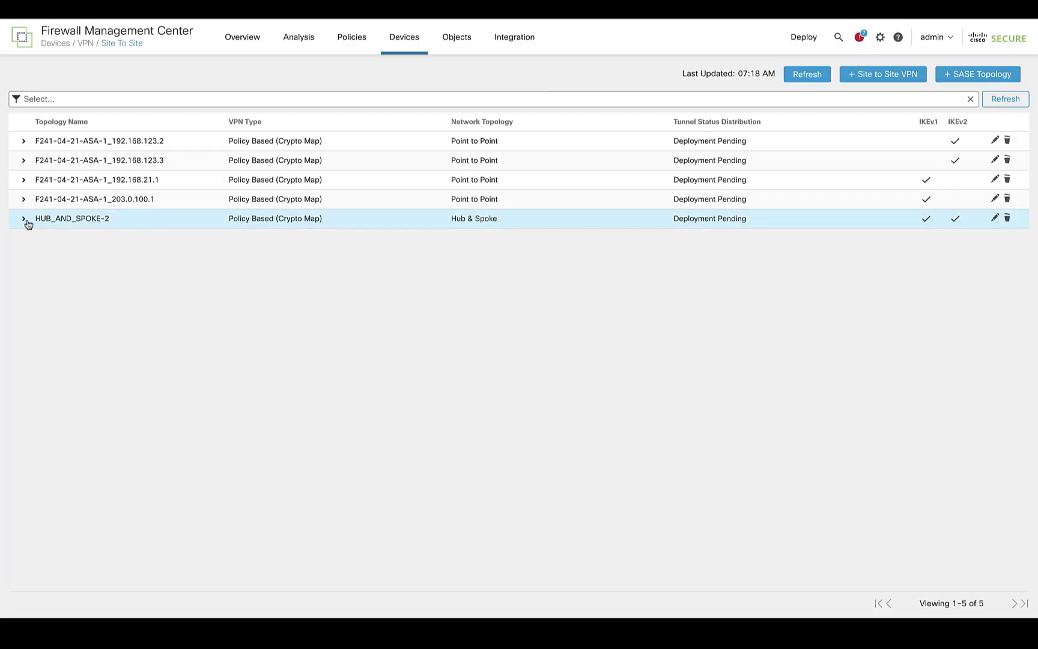
# Expand HUB_AND_SPOKE-2 and open it in Edit VPN Topology to view its hub and spokes
pyautogui.click(24, 220)
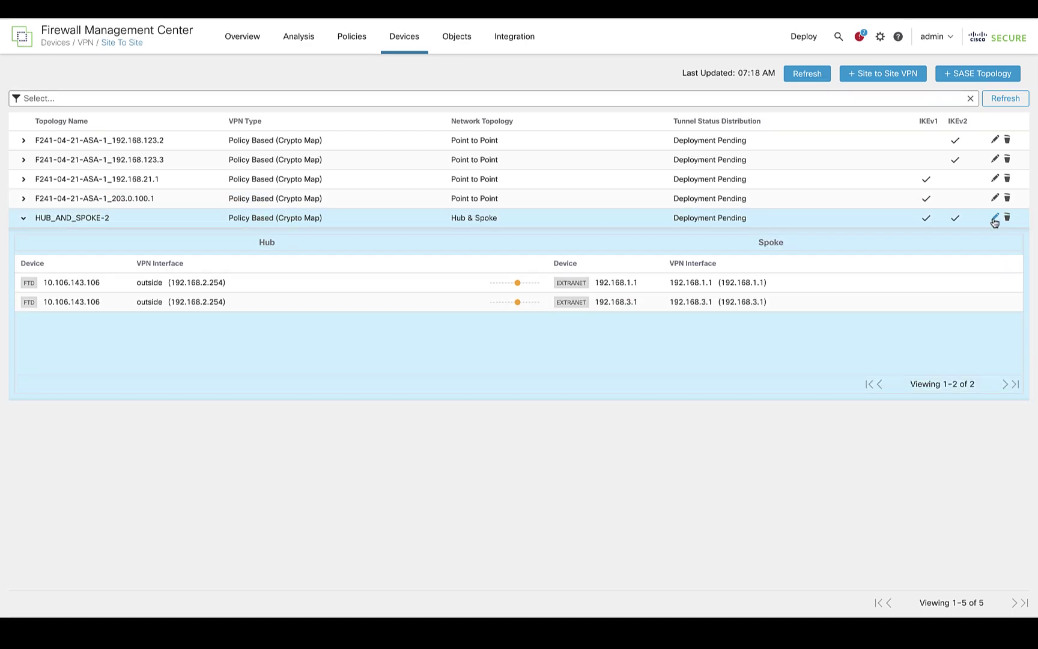
pyautogui.click(994, 219)
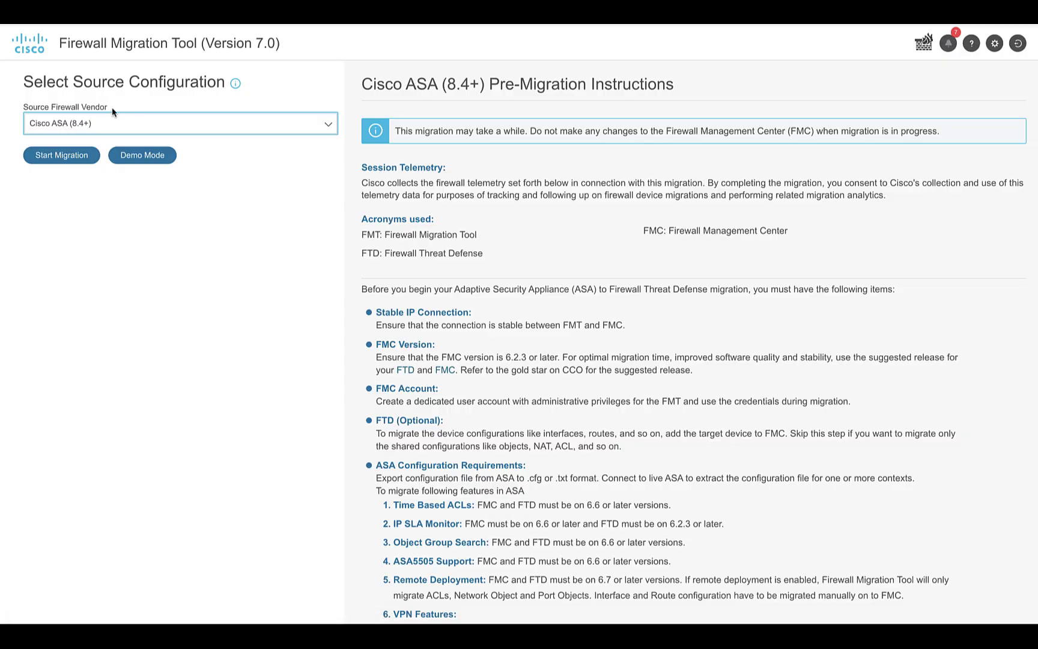
# Start a new ASA migration and upload 7012_VC.txt for parsing
pyautogui.click(54, 156)
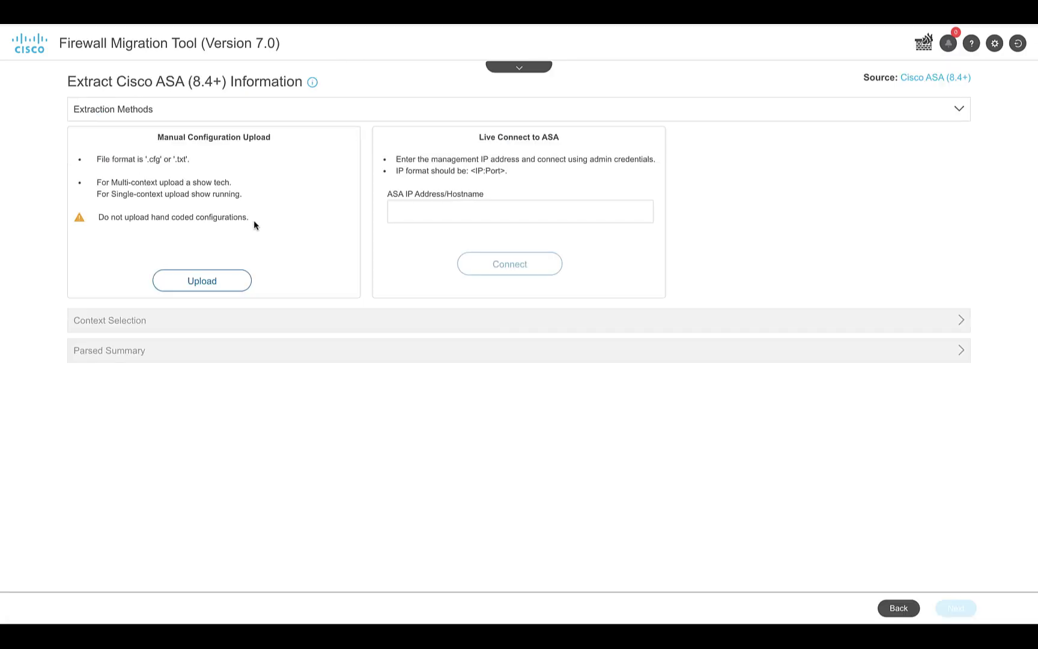
pyautogui.click(214, 280)
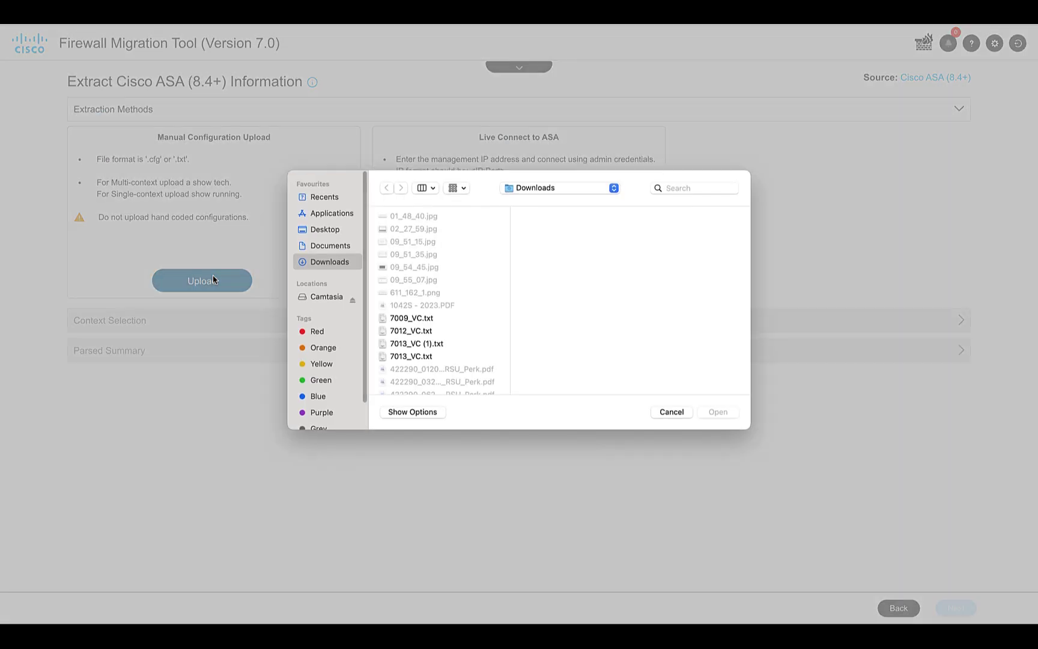
pyautogui.click(435, 334)
pyautogui.click(717, 412)
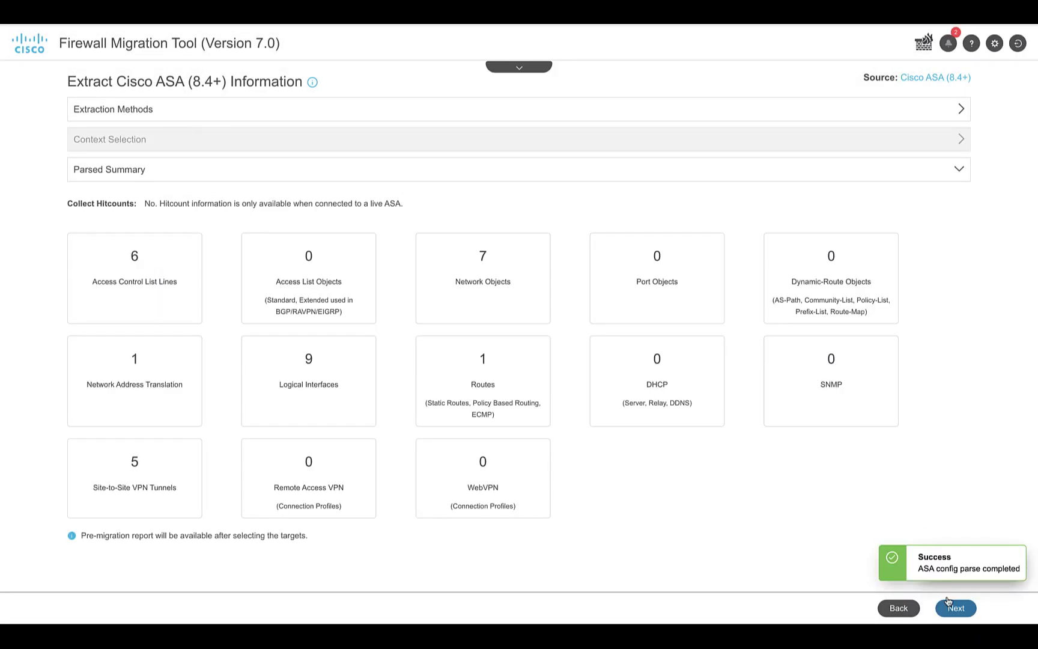
pyautogui.click(954, 605)
# Connect to FMC 10.106.143.111 and log in with the FMC credentials
pyautogui.write('10')
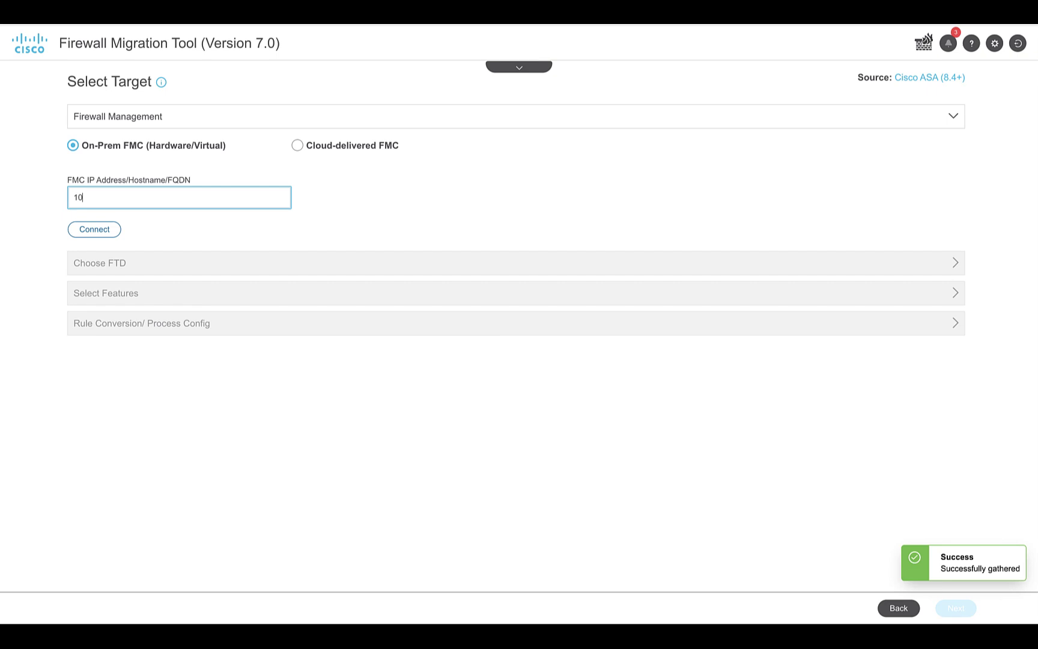
pyautogui.write('.106.143.111')
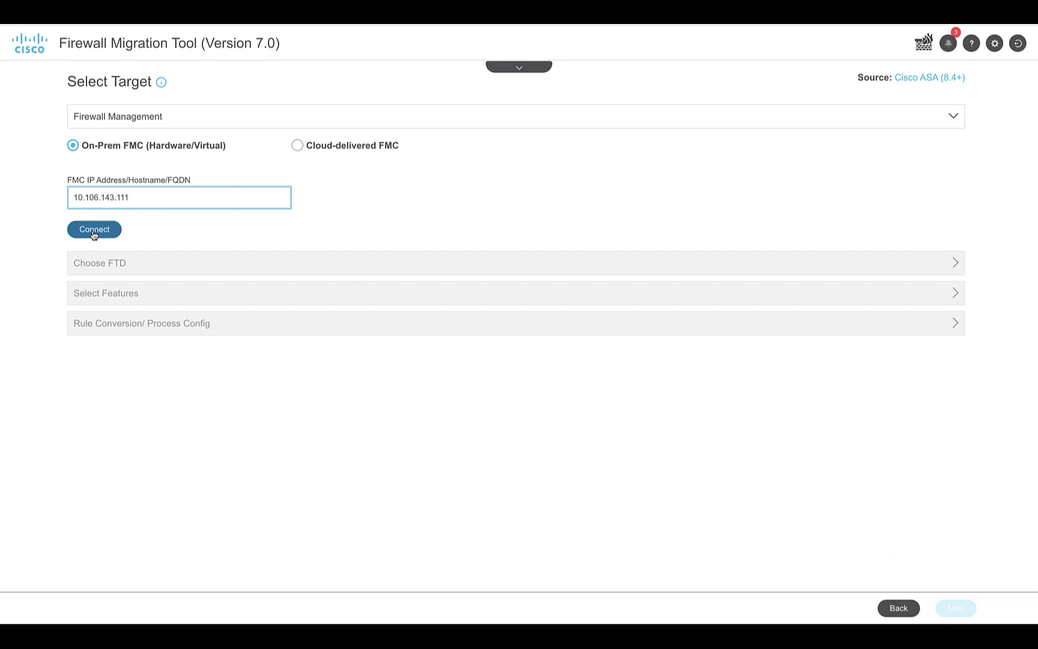
pyautogui.click(93, 233)
pyautogui.click(446, 296)
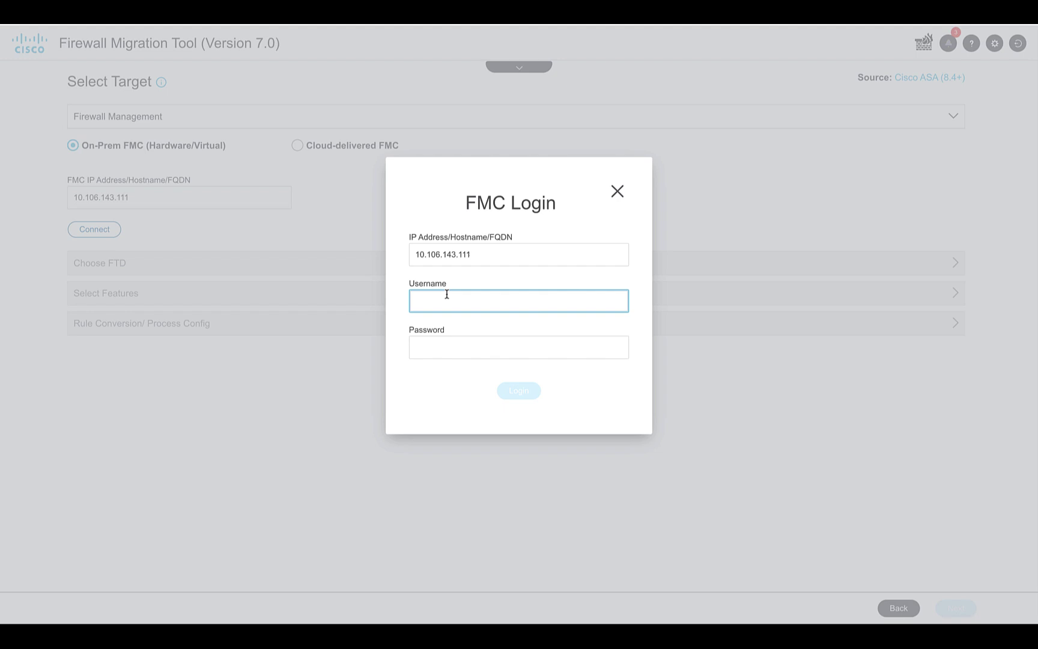
pyautogui.write('admin')
pyautogui.press('Tab')
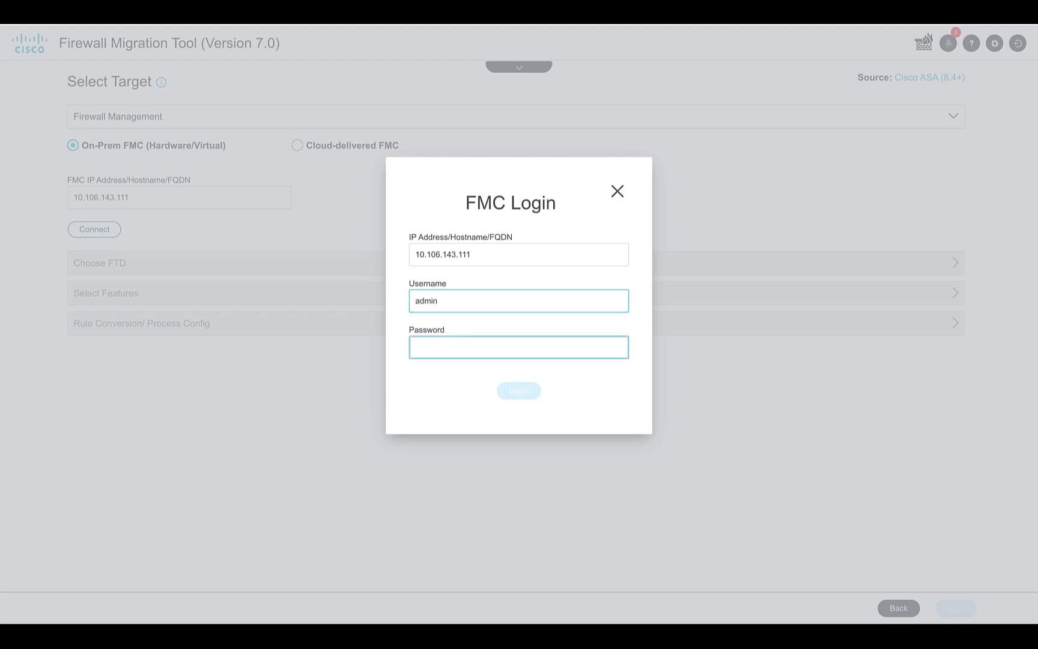
pyautogui.write('••••••')
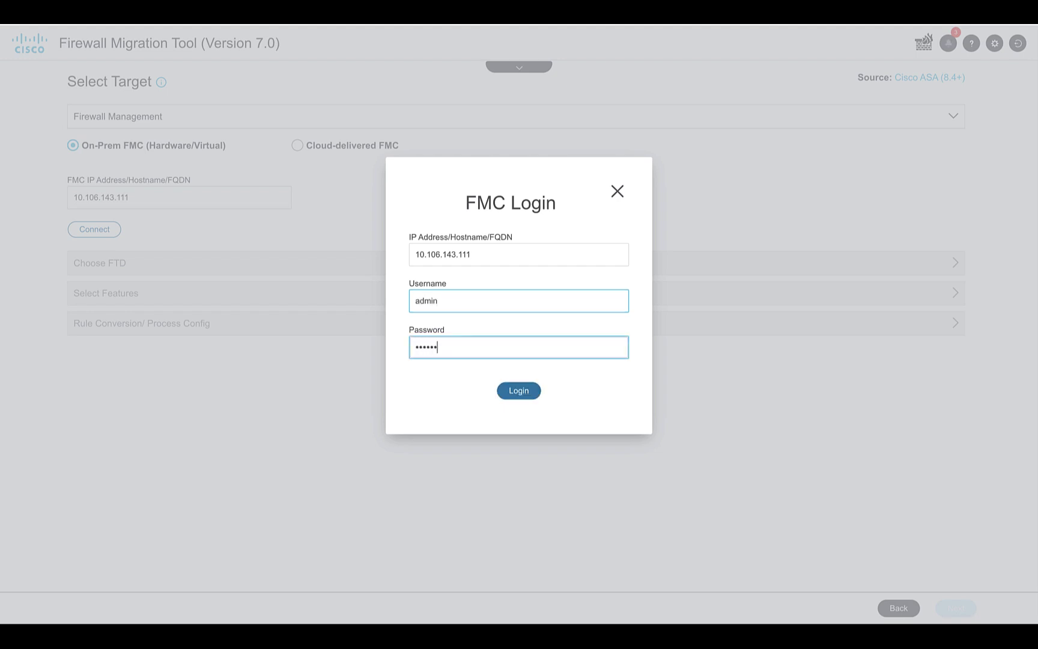
pyautogui.write('•••')
pyautogui.click(517, 391)
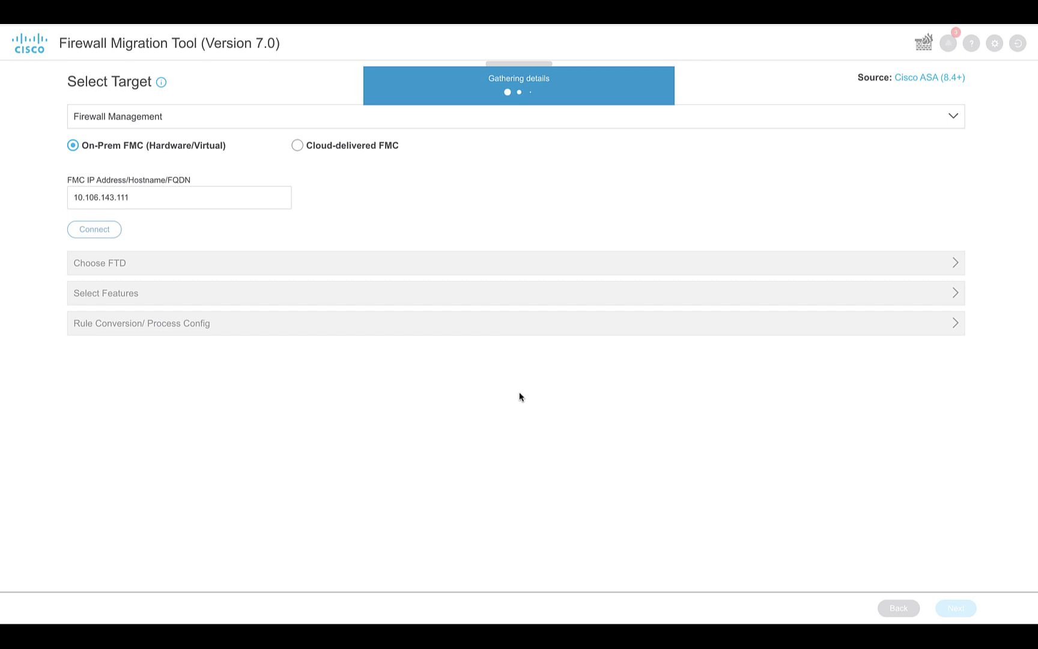
pyautogui.click(95, 283)
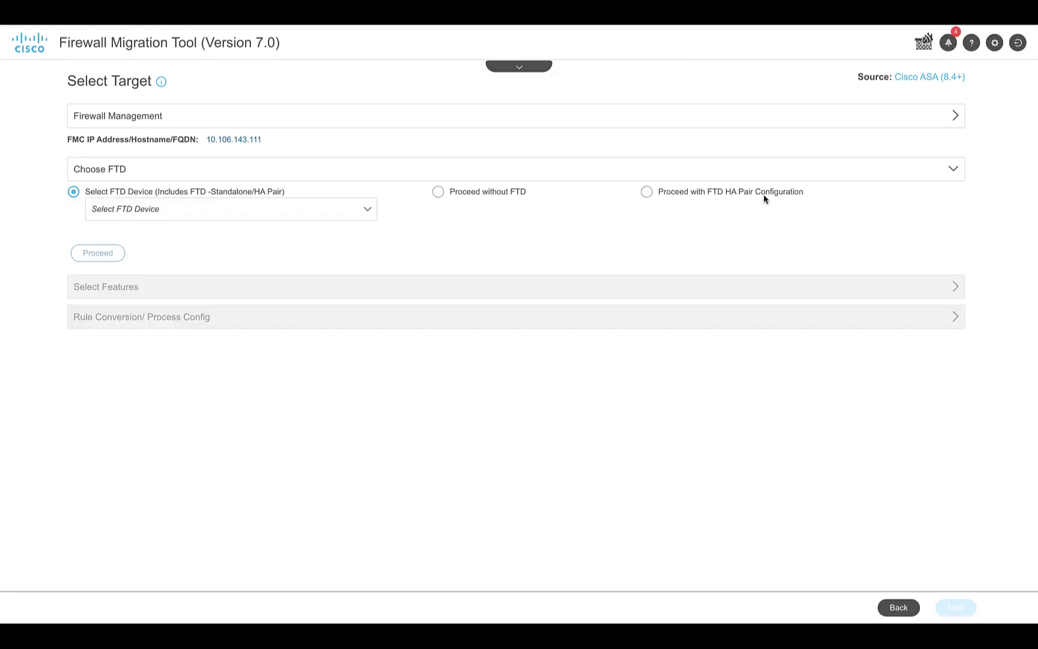
# Choose FTD HA pair migration with 10.106.143.109 active and 10.106.143.112 standby
pyautogui.click(648, 194)
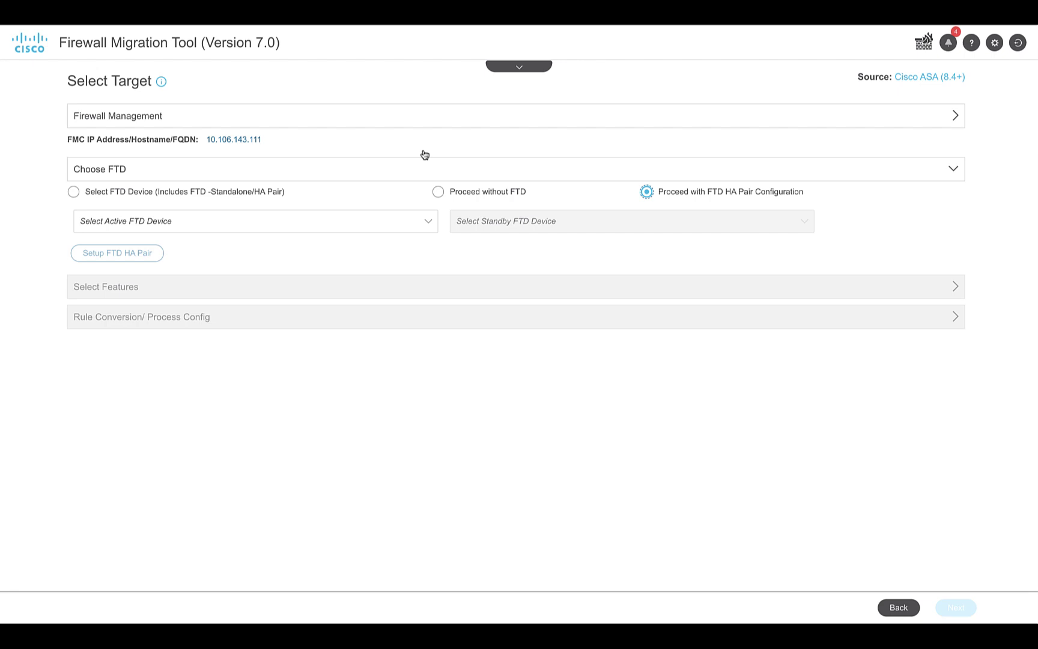
pyautogui.click(231, 229)
pyautogui.click(189, 284)
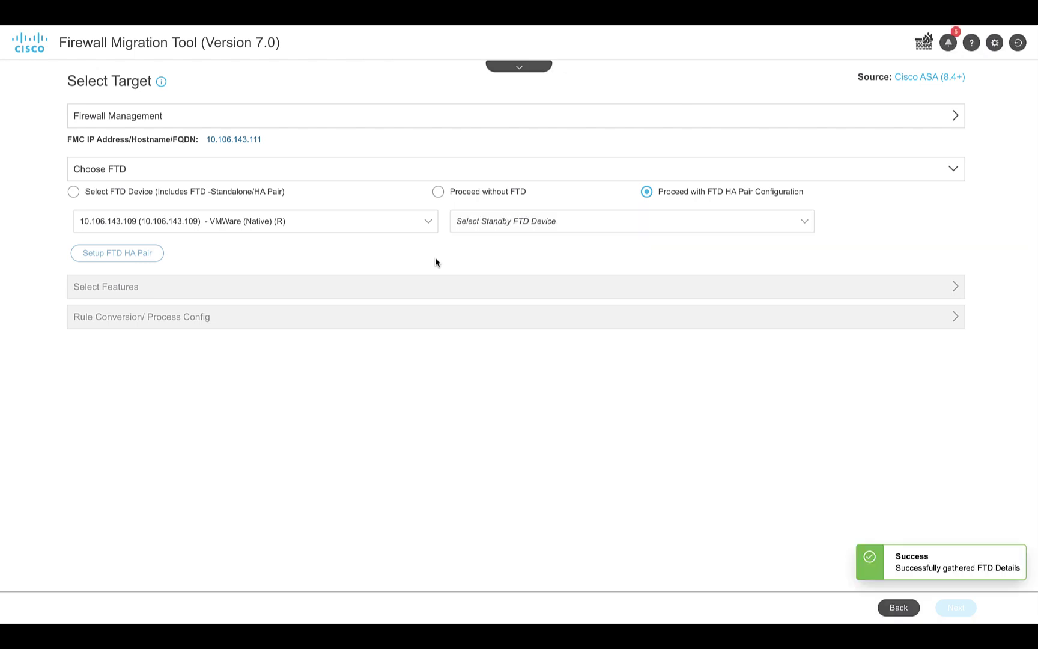
pyautogui.click(510, 225)
pyautogui.click(506, 243)
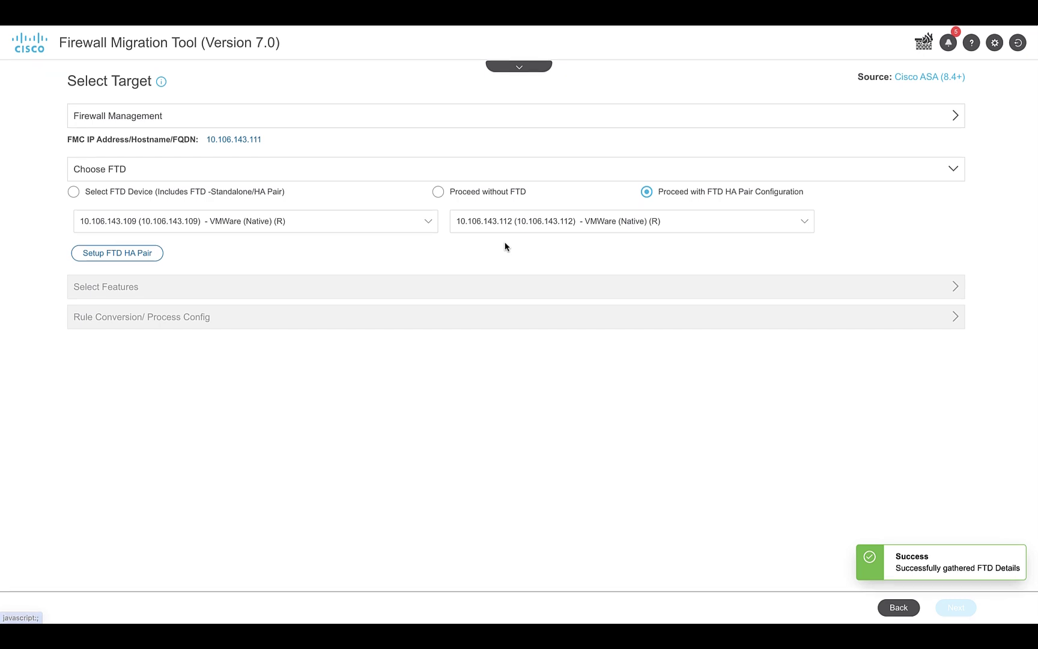
pyautogui.click(140, 252)
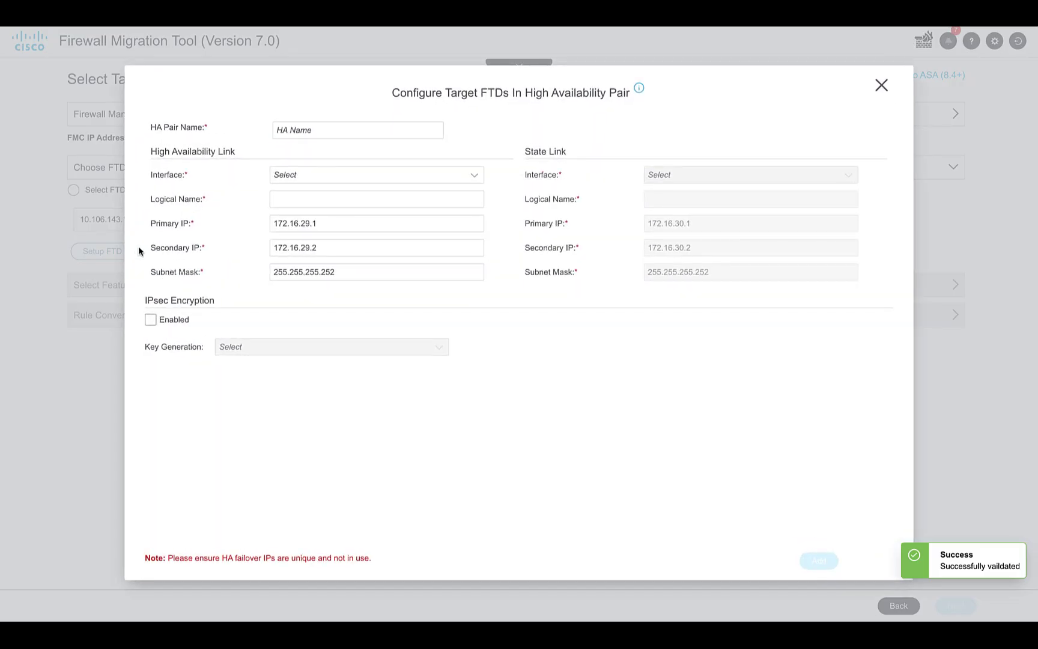
# Add HA pair FTD-HA on GigabitEthernet0/1, logical name HA, with the state link same as failover
pyautogui.click(300, 129)
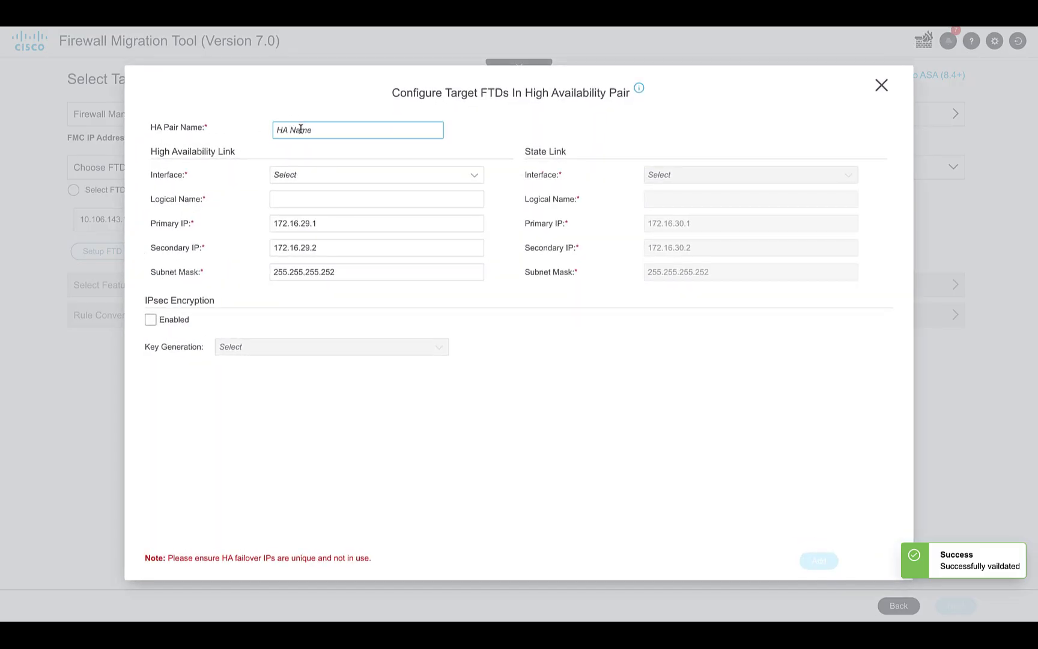
pyautogui.press('capslock')
pyautogui.write('FTD')
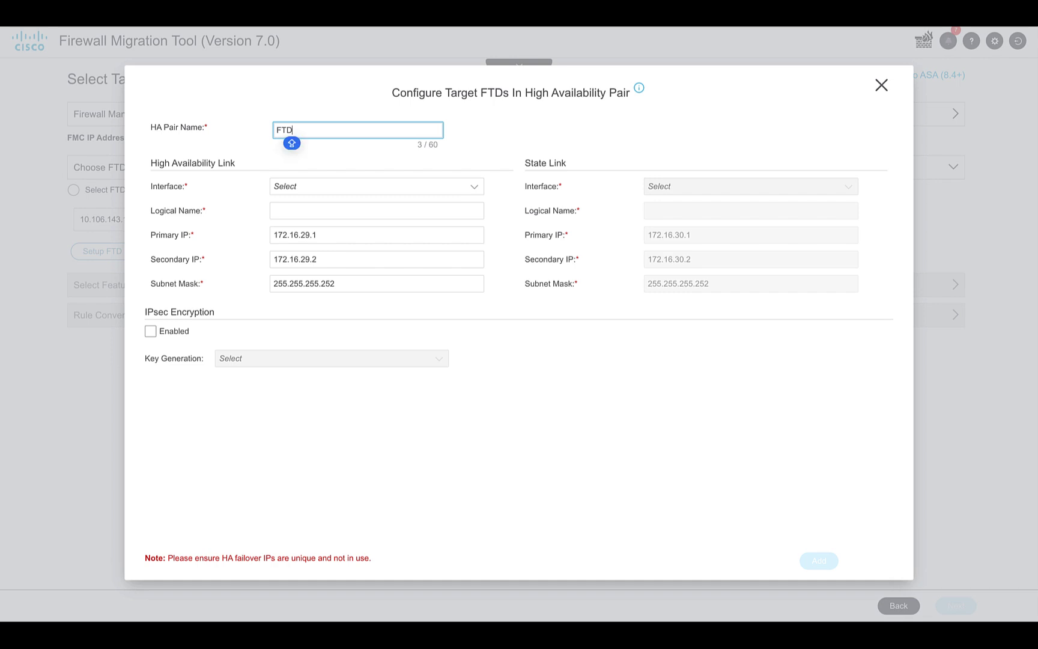
pyautogui.write('-HA')
pyautogui.click(292, 188)
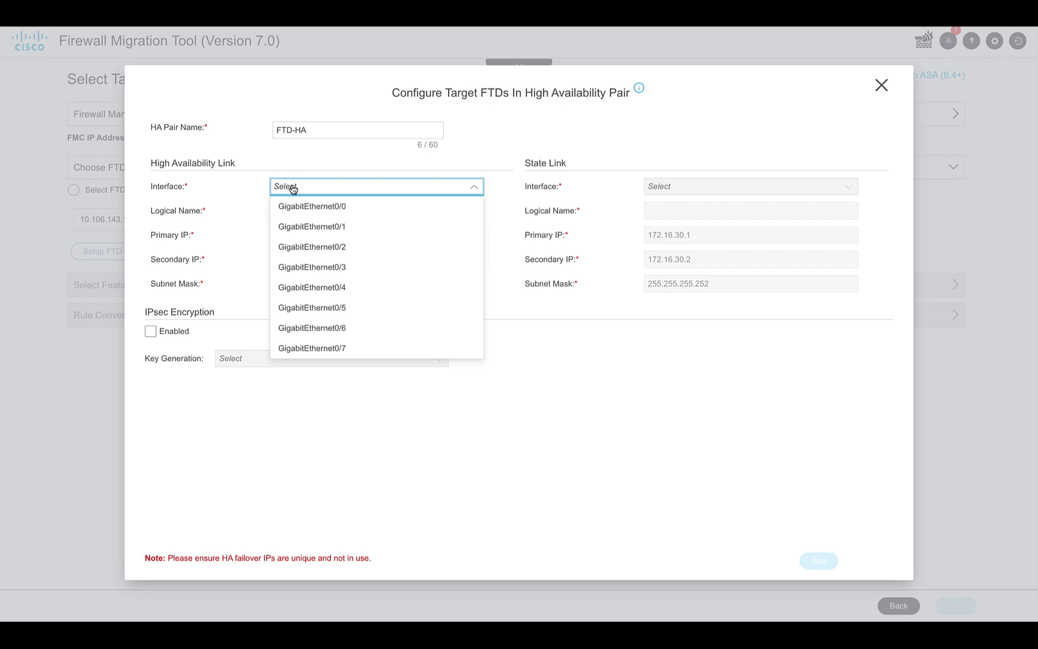
pyautogui.click(303, 231)
pyautogui.click(290, 212)
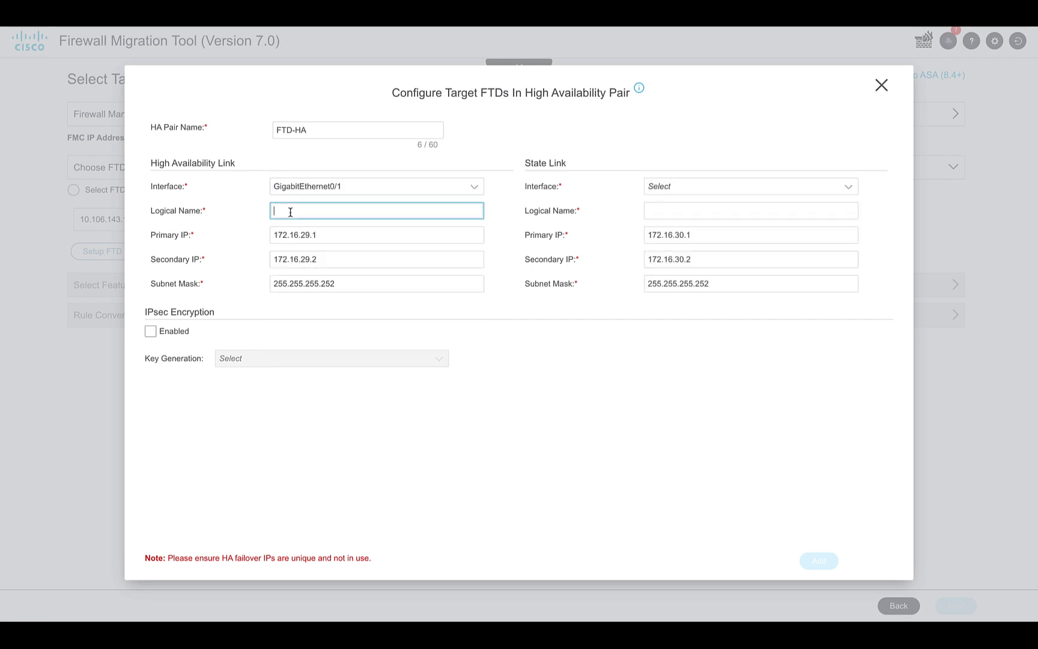
pyautogui.write('HA')
pyautogui.click(368, 258)
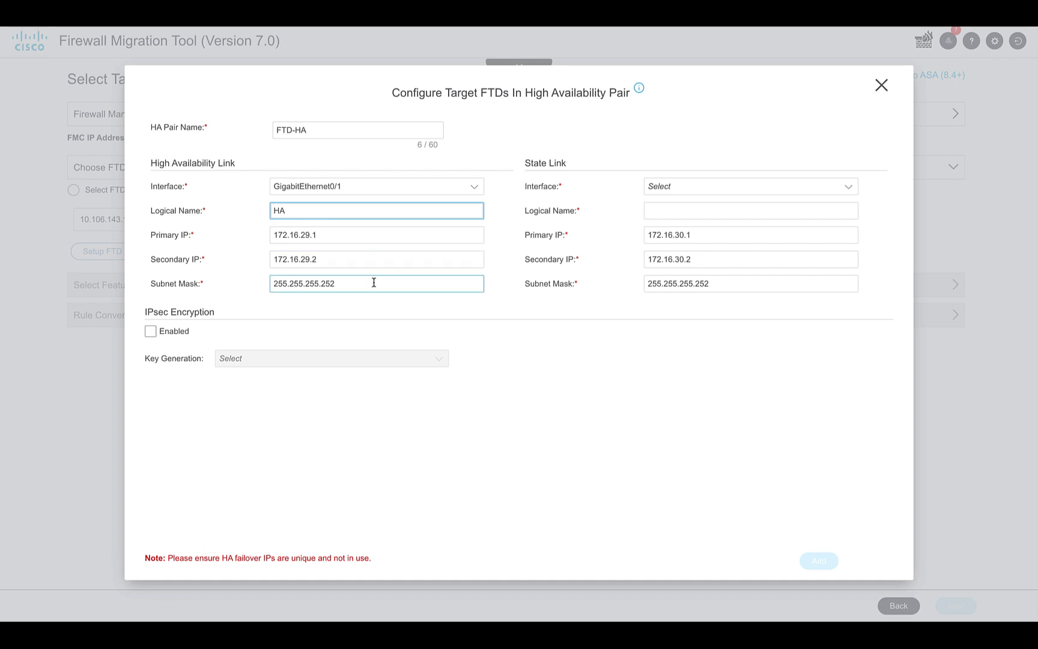
pyautogui.click(692, 187)
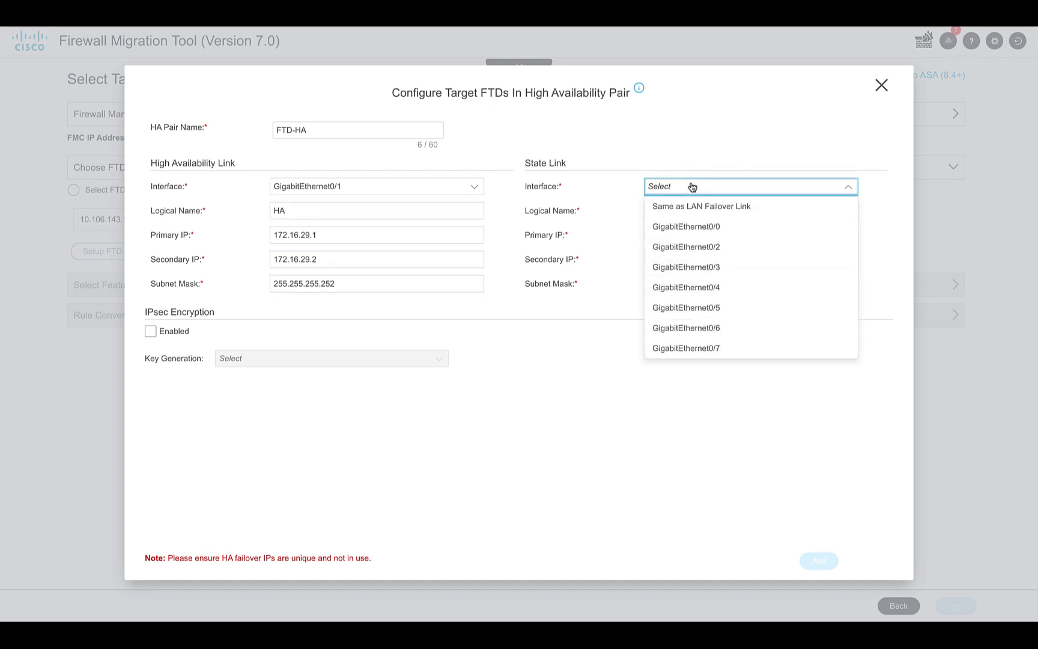
pyautogui.click(688, 206)
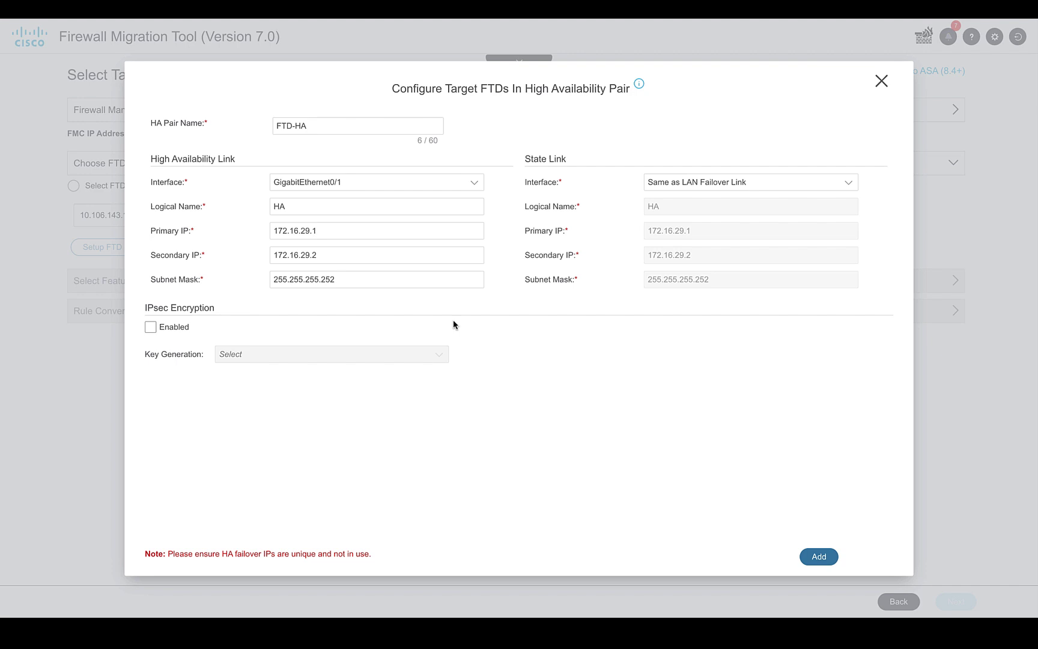
pyautogui.click(823, 556)
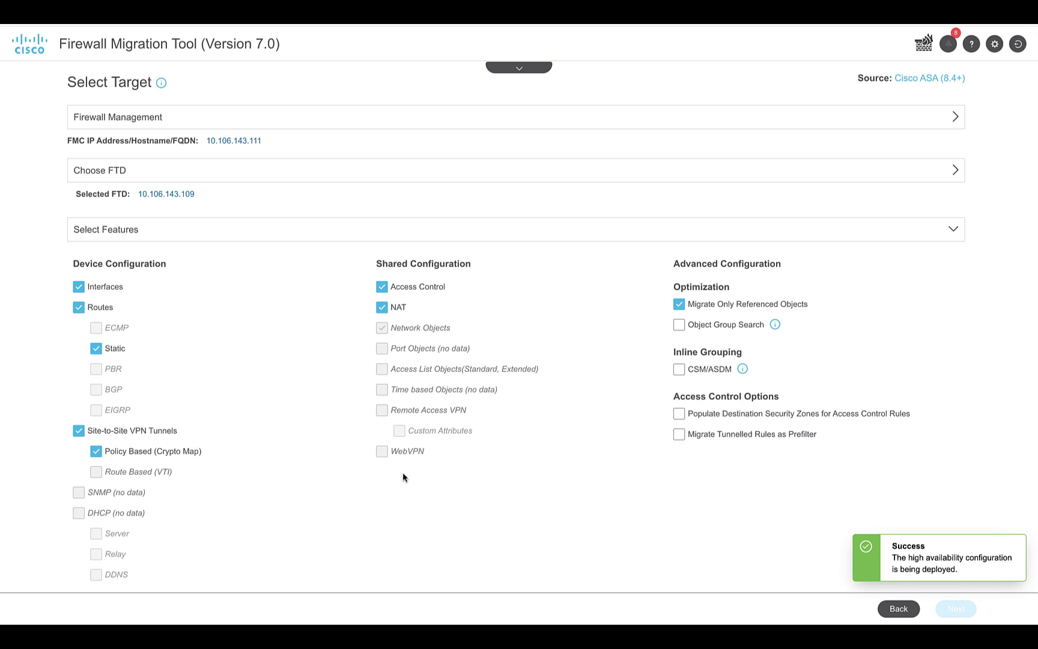
# Confirm the selected features, convert the ASA configuration, and review the parsed counts
pyautogui.scroll(-2, 402, 472)
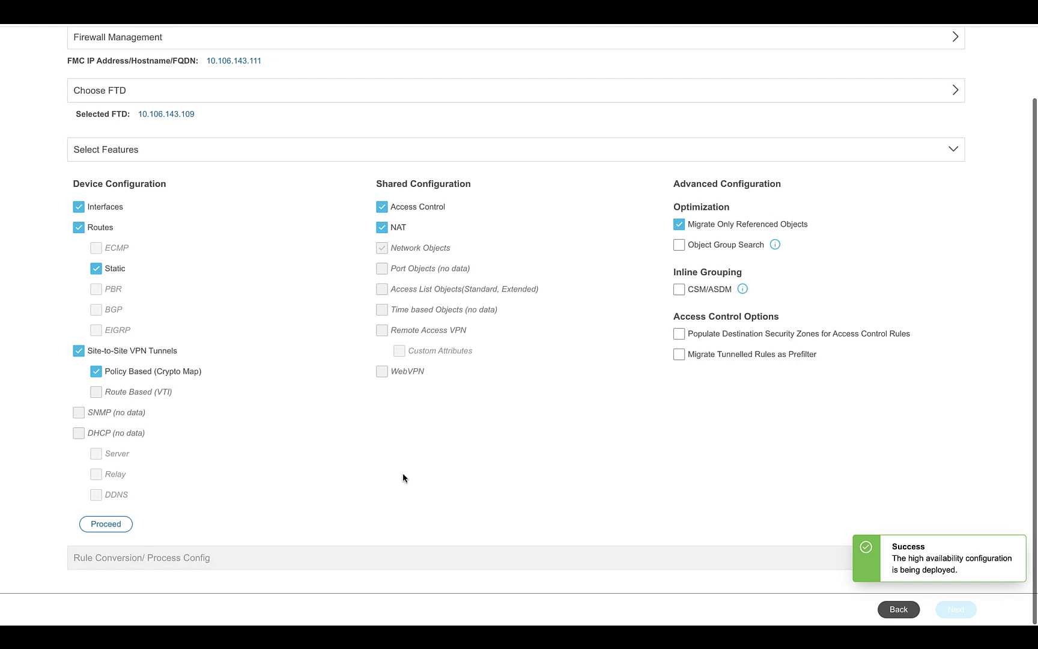
pyautogui.click(106, 524)
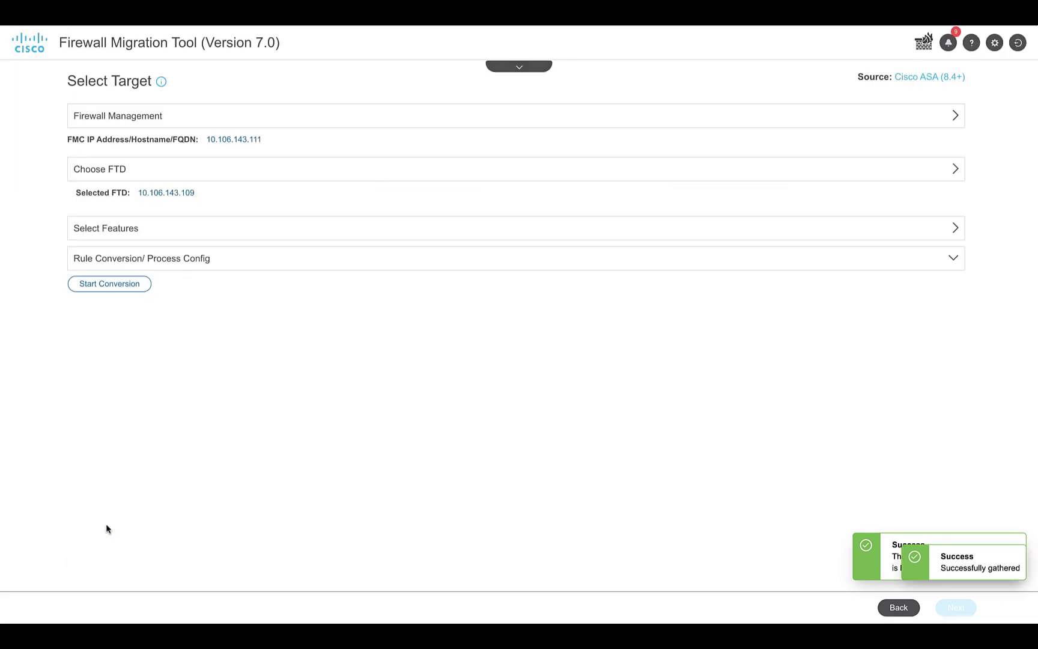
pyautogui.click(108, 284)
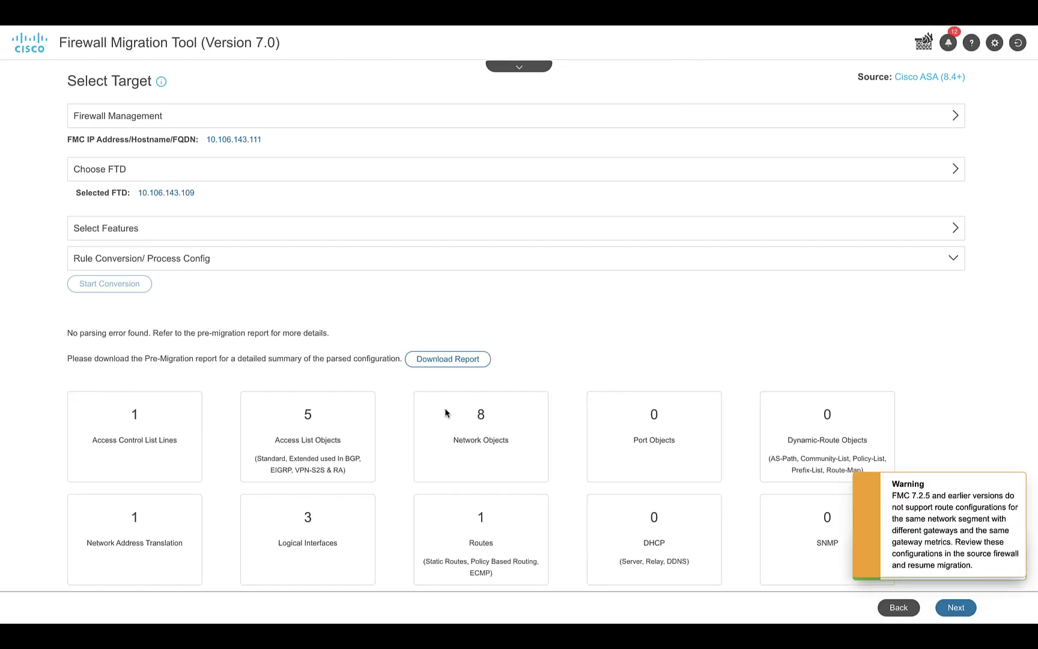
pyautogui.scroll(-2, 539, 403)
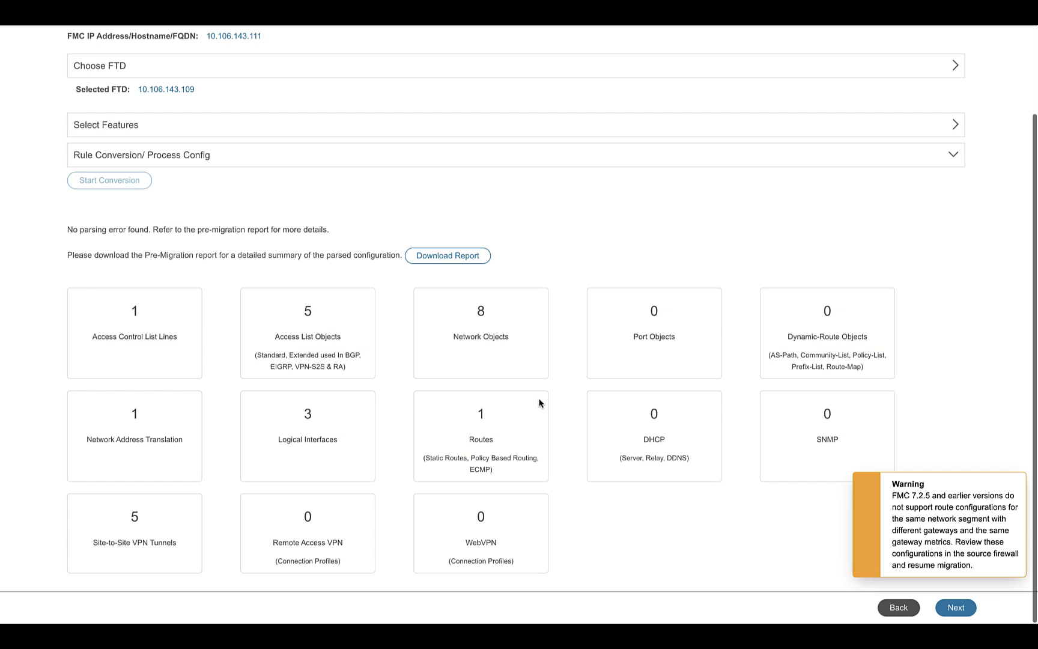
pyautogui.click(951, 612)
# Auto-create security zones and interface groups for INSIDE and OUTSIDE, then validate and push to FMC
pyautogui.click(952, 609)
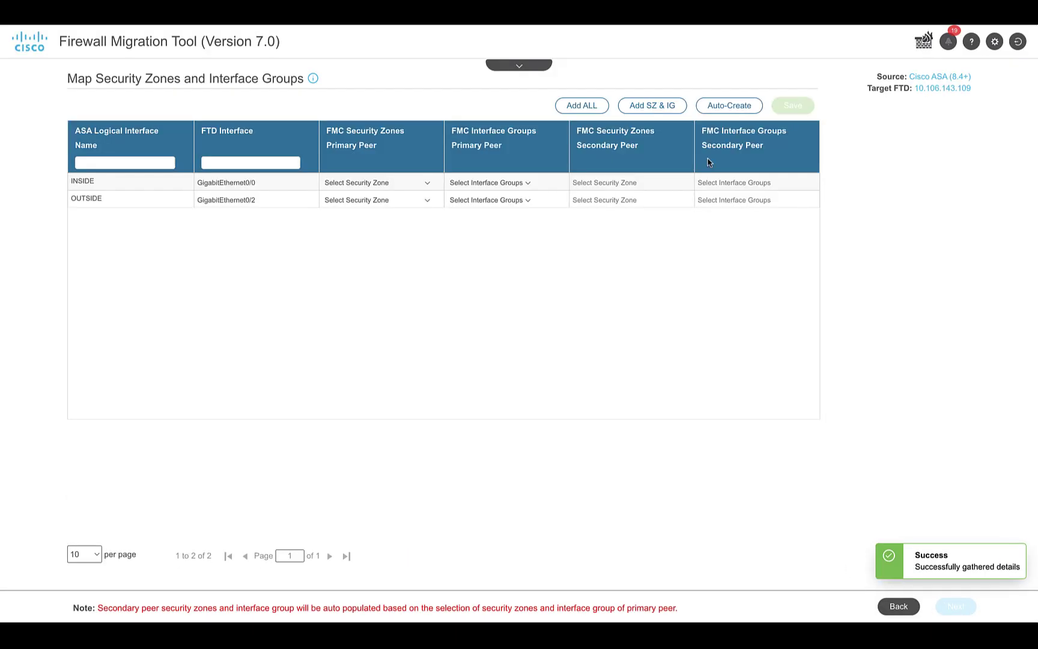
pyautogui.click(730, 105)
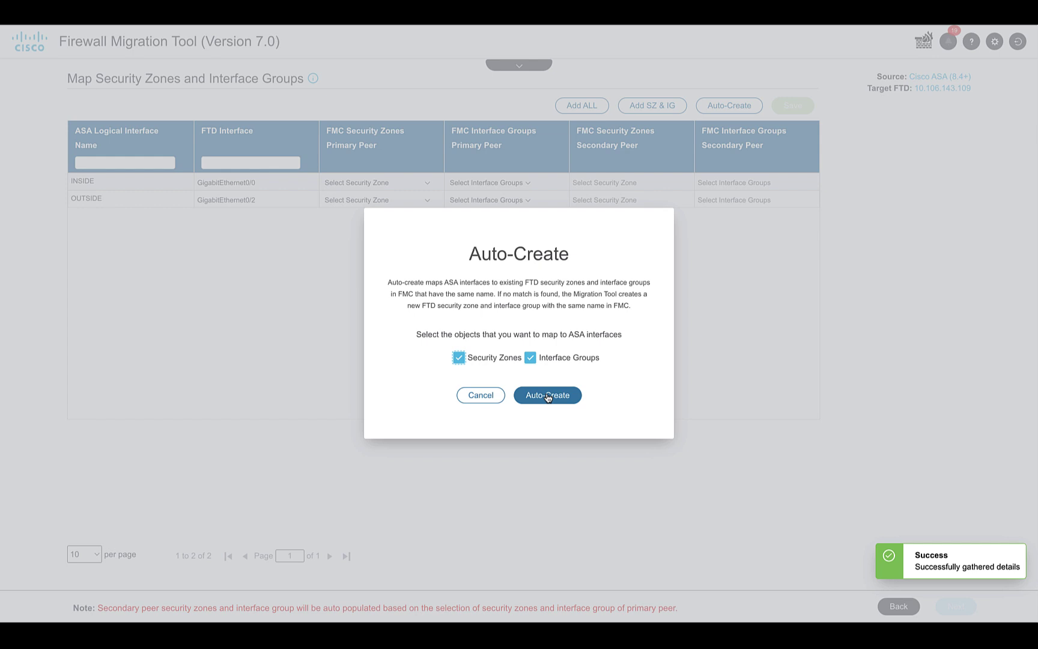
pyautogui.click(548, 395)
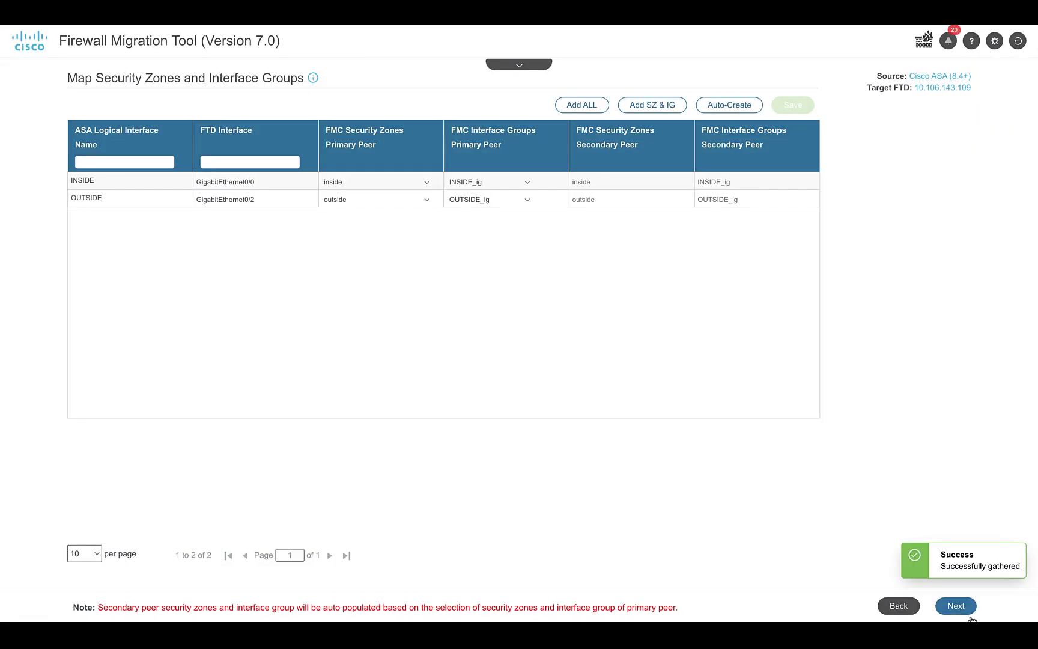
pyautogui.click(969, 615)
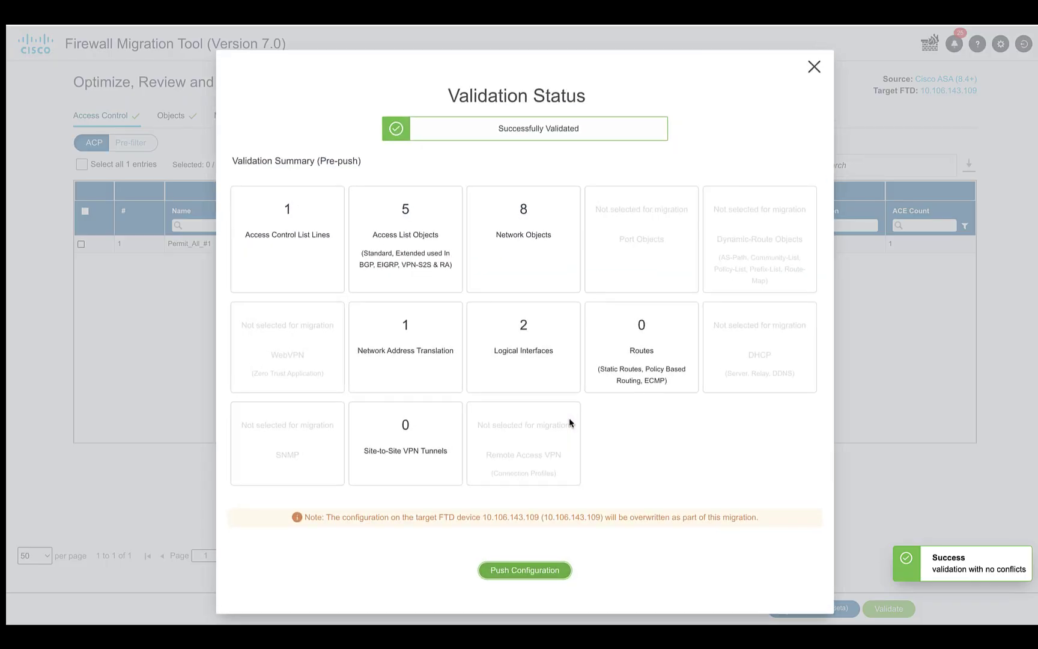
pyautogui.click(518, 570)
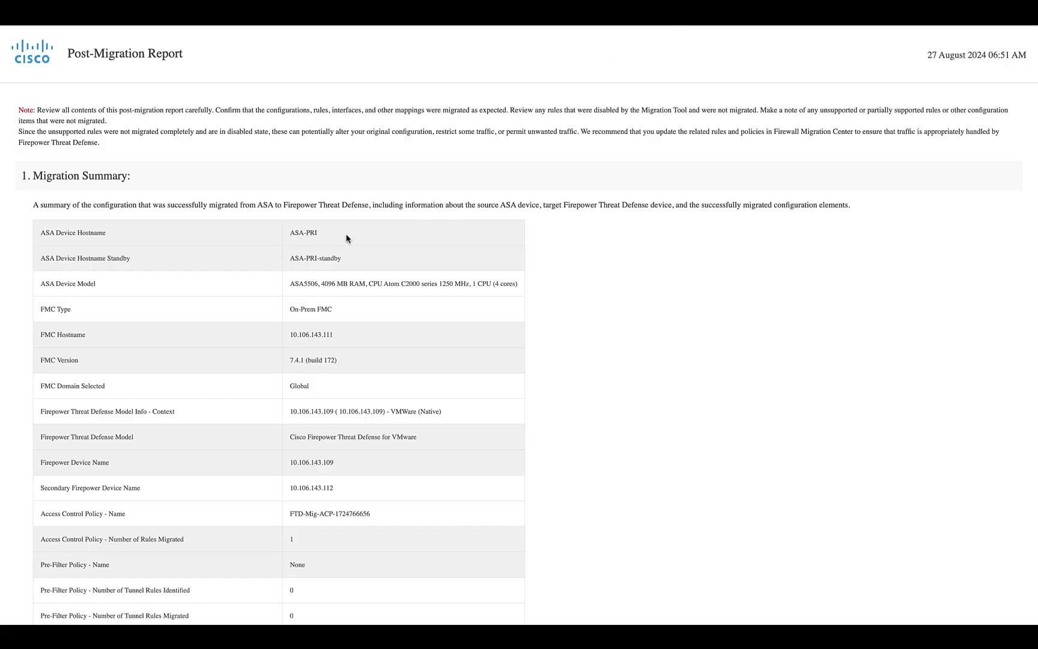
# Scroll the ASA post-migration report down through the ACL conflict and unsupported configuration sections
pyautogui.scroll(-10, 347, 239)
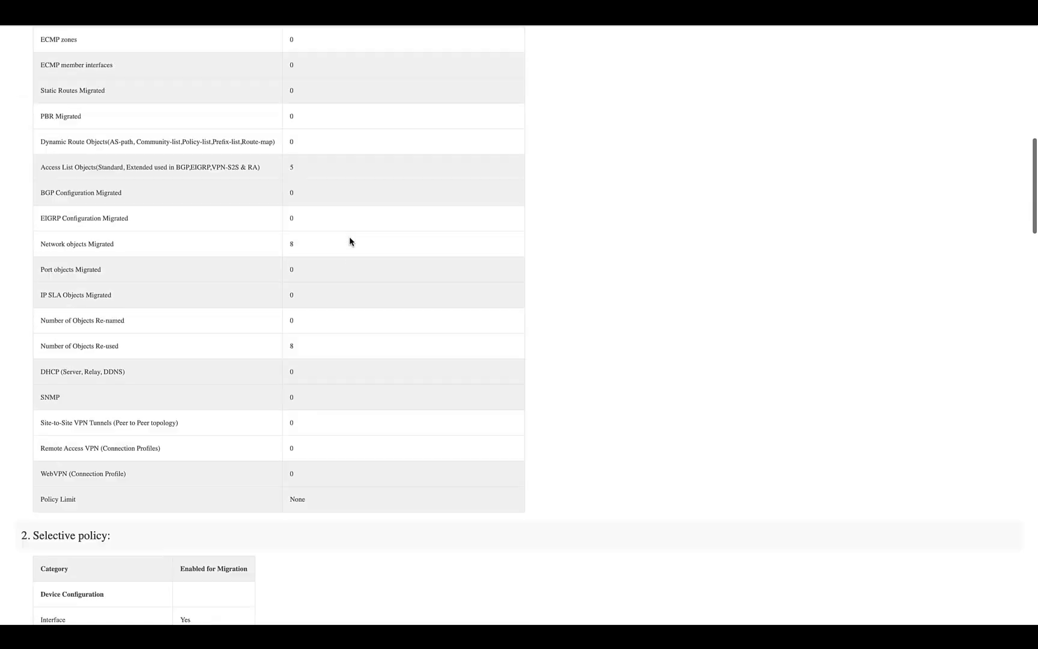
pyautogui.scroll(-15, 350, 241)
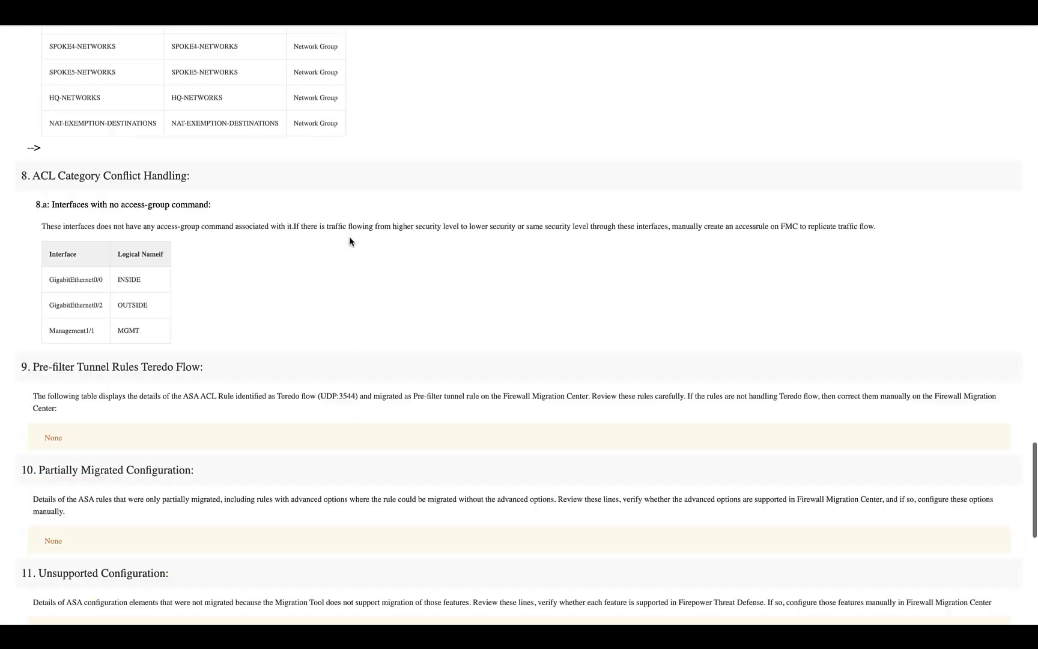
pyautogui.scroll(-8, 350, 241)
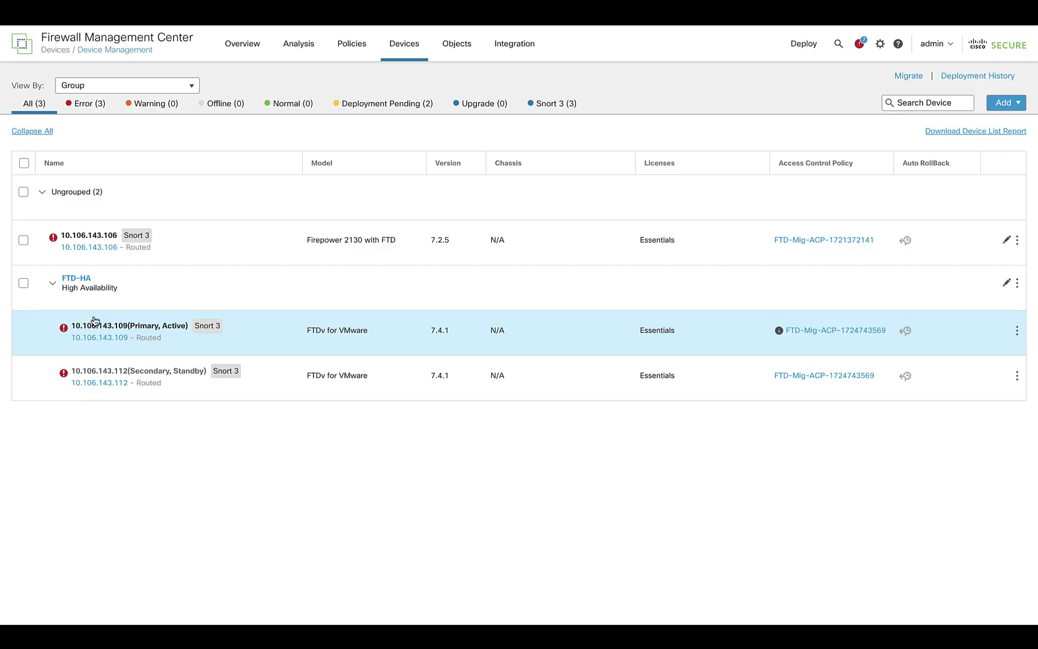
# Check the health status of FTD-HA member 10.106.143.109 in Device Management
pyautogui.click(63, 327)
pyautogui.moveTo(155, 387)
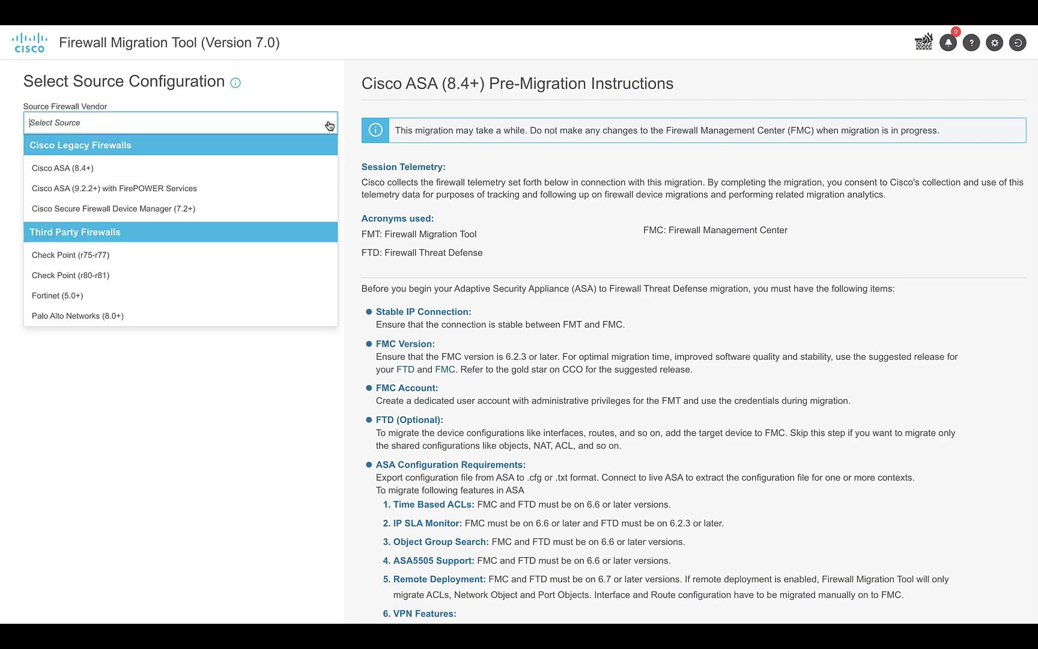
# Start a Fortinet (5.0+) migration, sign in to FMC, and confirm the target FTD and features
pyautogui.click(166, 294)
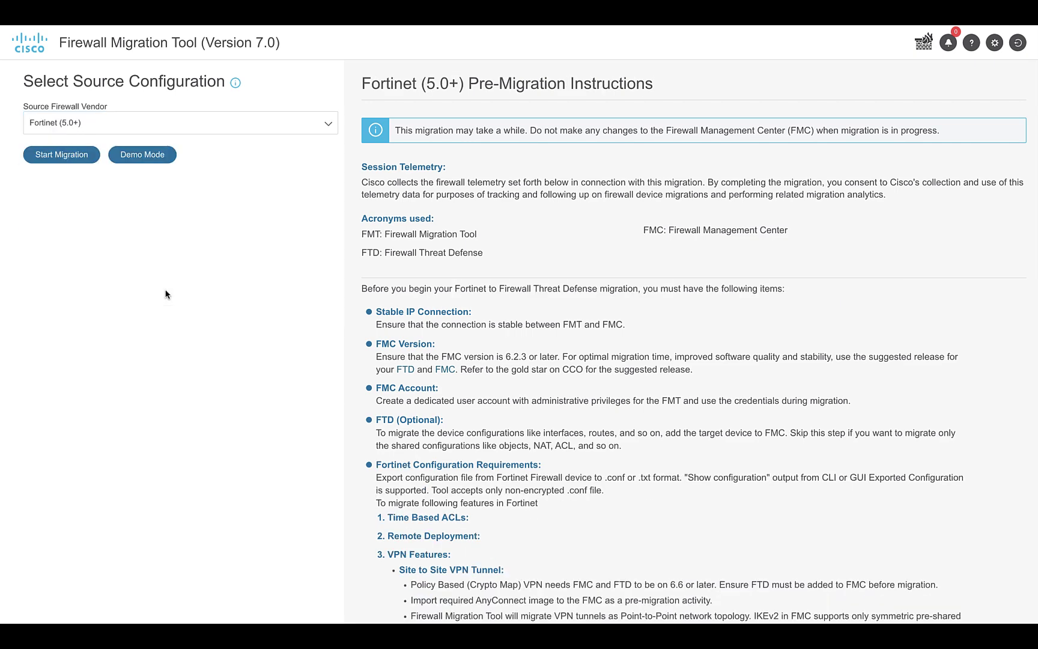
pyautogui.click(75, 158)
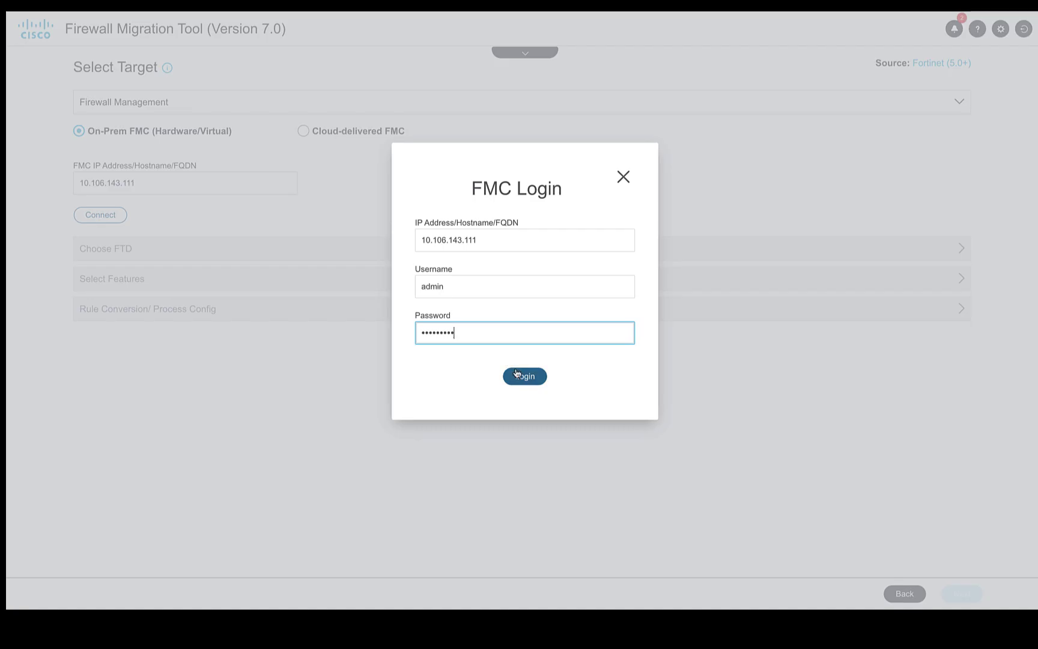
pyautogui.click(516, 375)
pyautogui.click(111, 227)
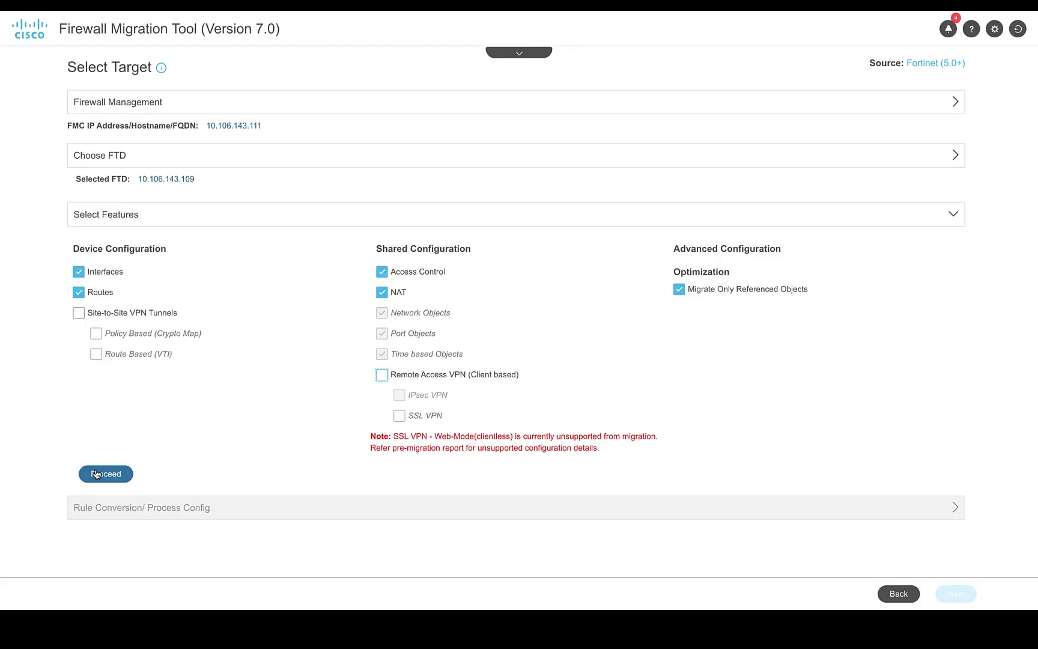
pyautogui.click(96, 474)
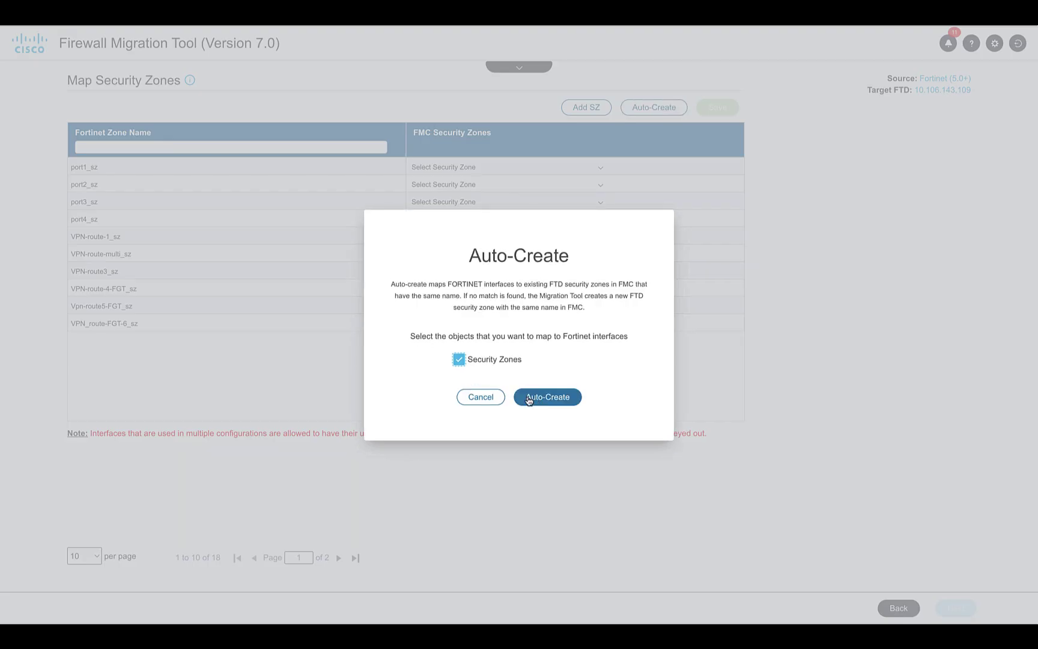
# Auto-create matching security zones, review the NAT rules, and push the validated Fortinet configuration
pyautogui.click(530, 396)
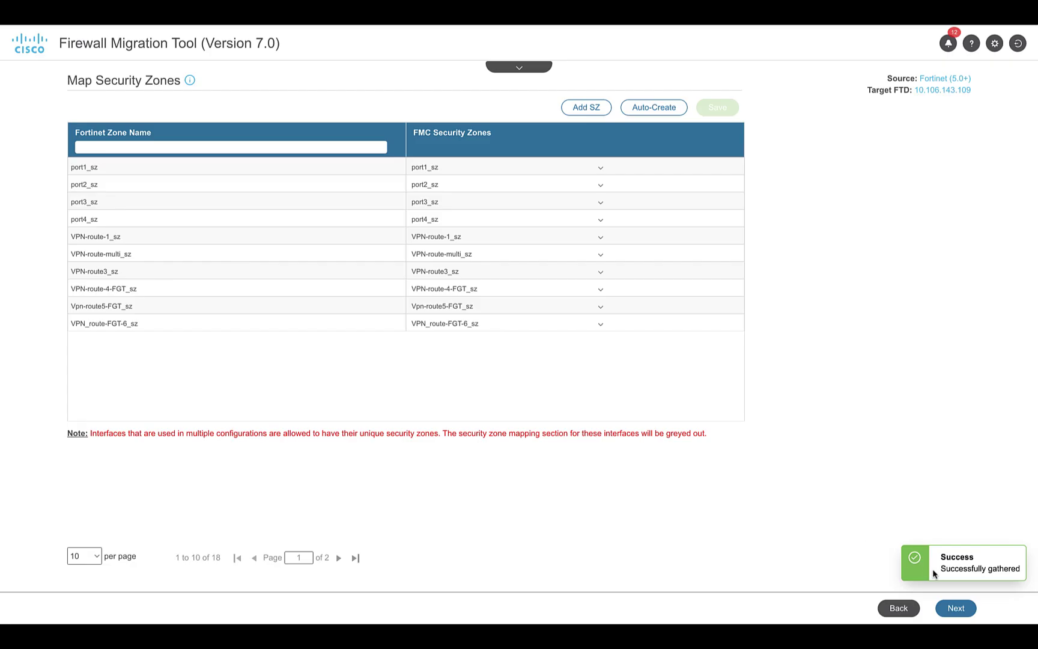
pyautogui.click(956, 608)
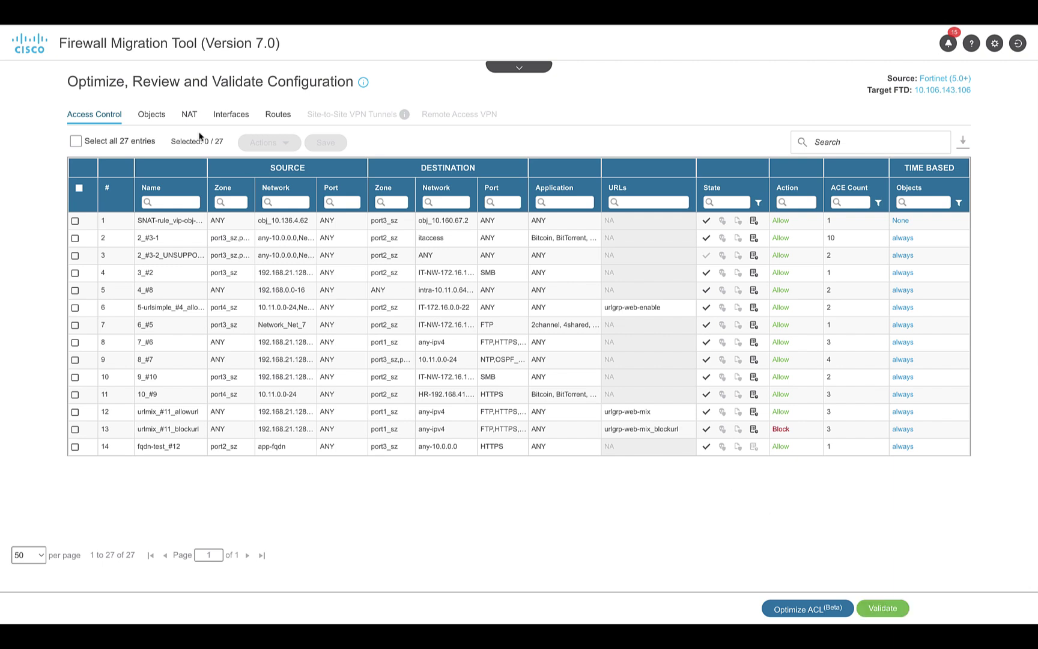
pyautogui.click(189, 119)
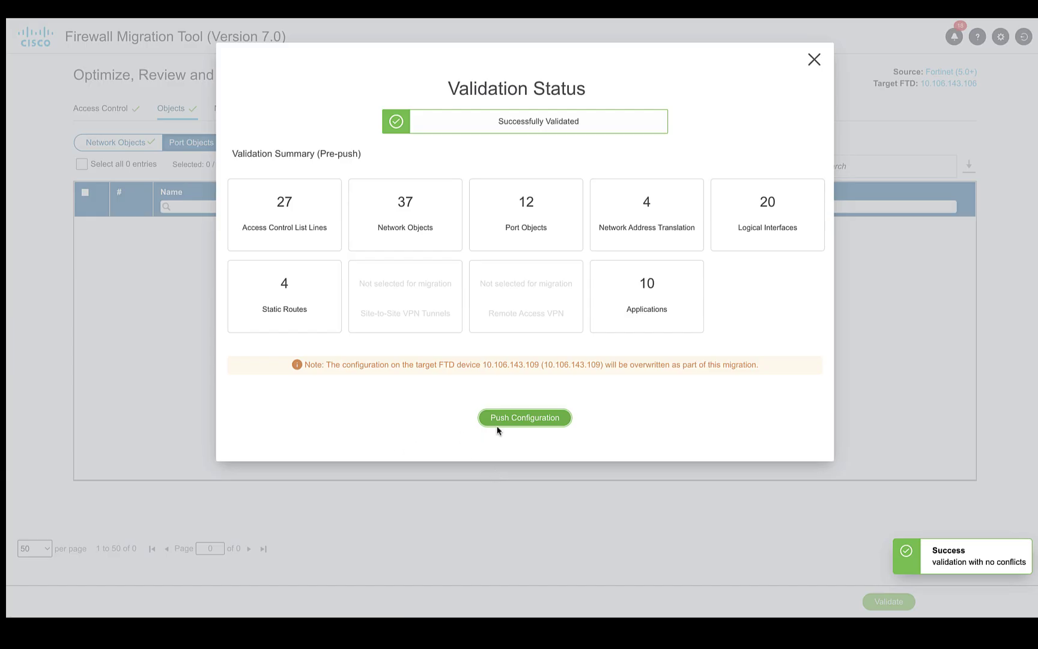
pyautogui.click(529, 416)
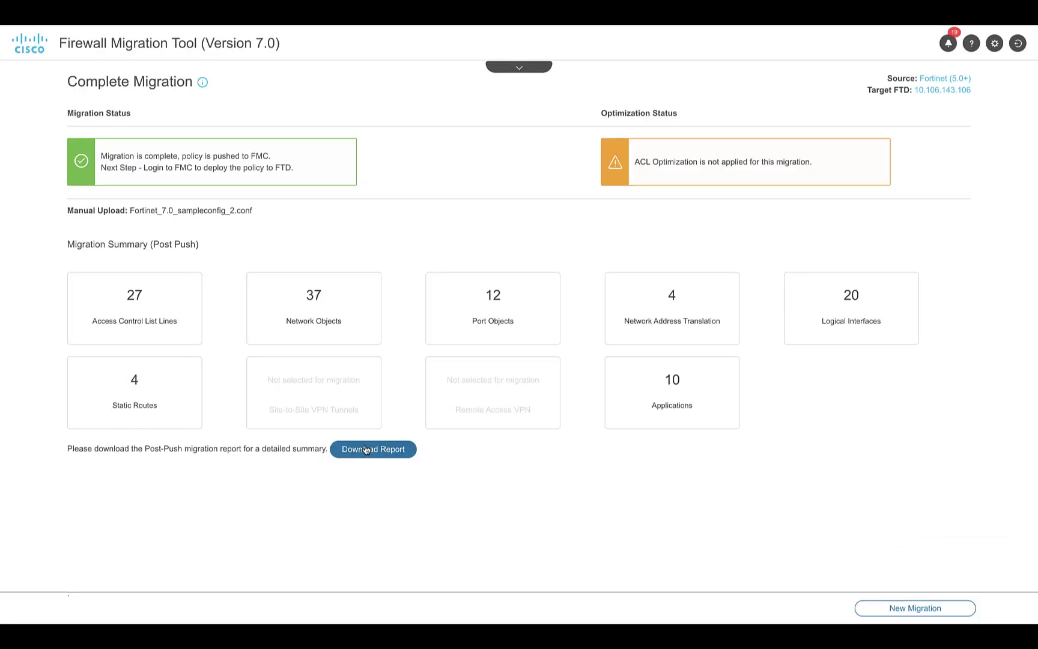
# Download the Fortinet post-migration report and scroll through its sections 8 to 12
pyautogui.click(365, 449)
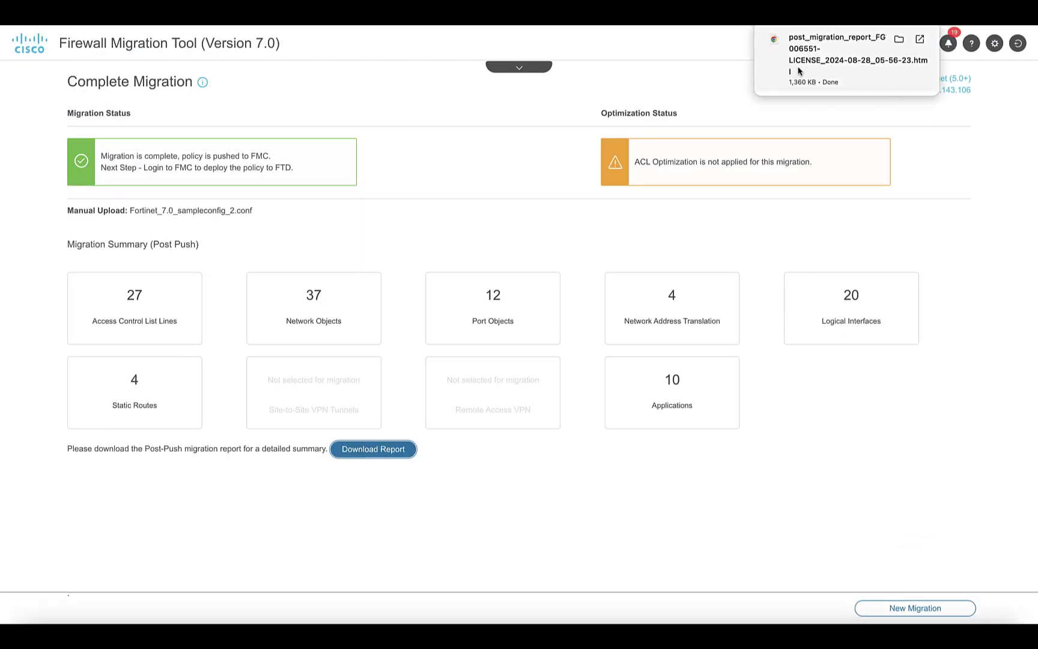
pyautogui.click(797, 71)
pyautogui.scroll(-20, 433, 263)
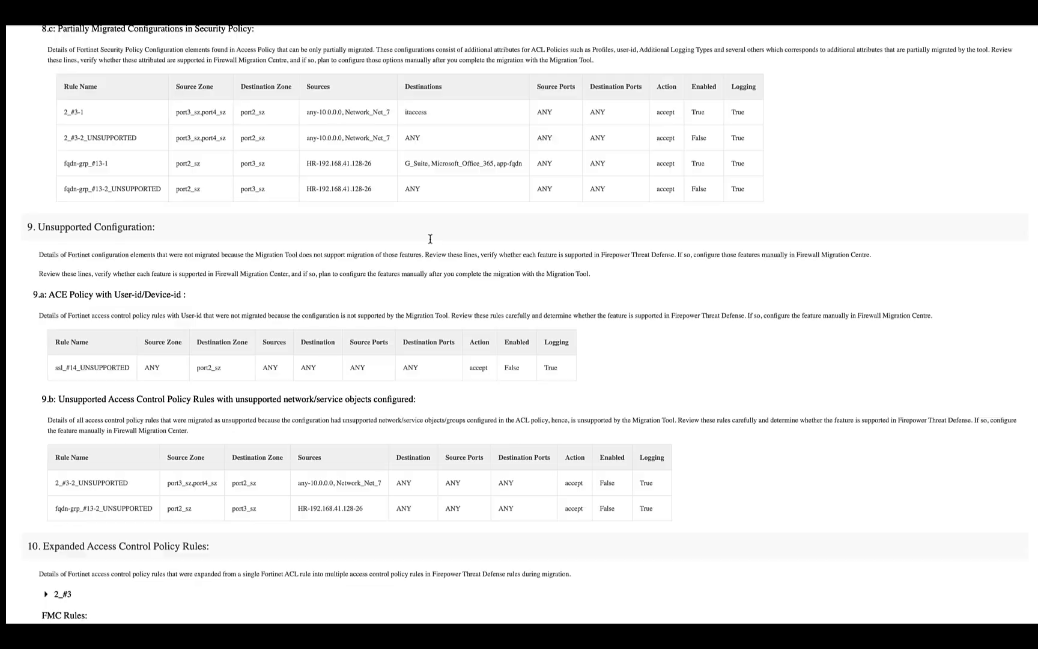
pyautogui.scroll(-3, 430, 240)
pyautogui.scroll(-7, 431, 241)
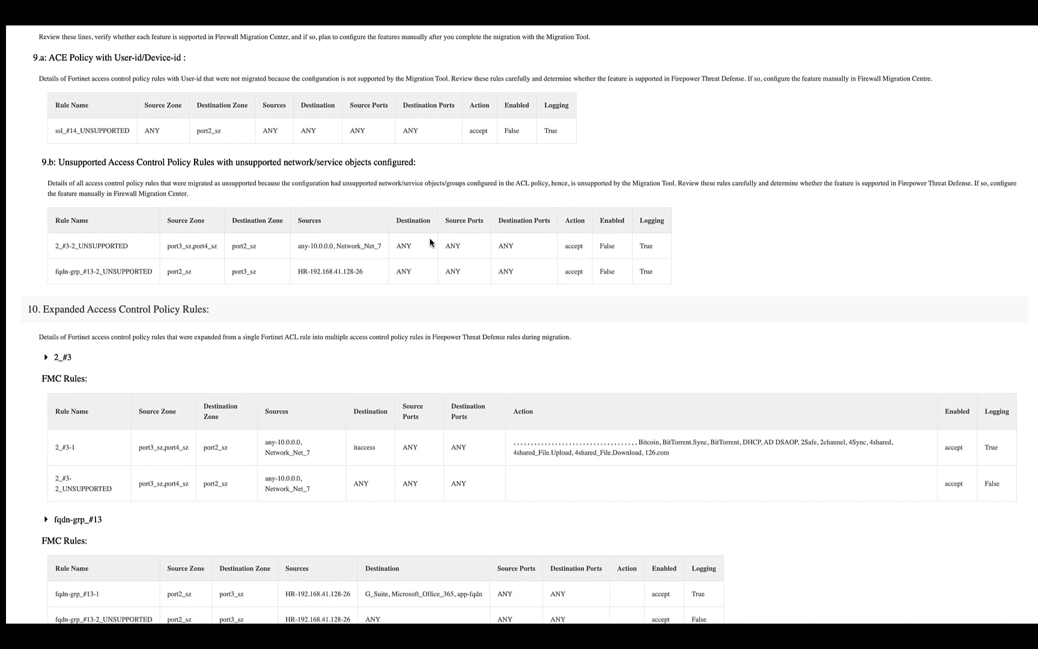
pyautogui.scroll(-3, 430, 241)
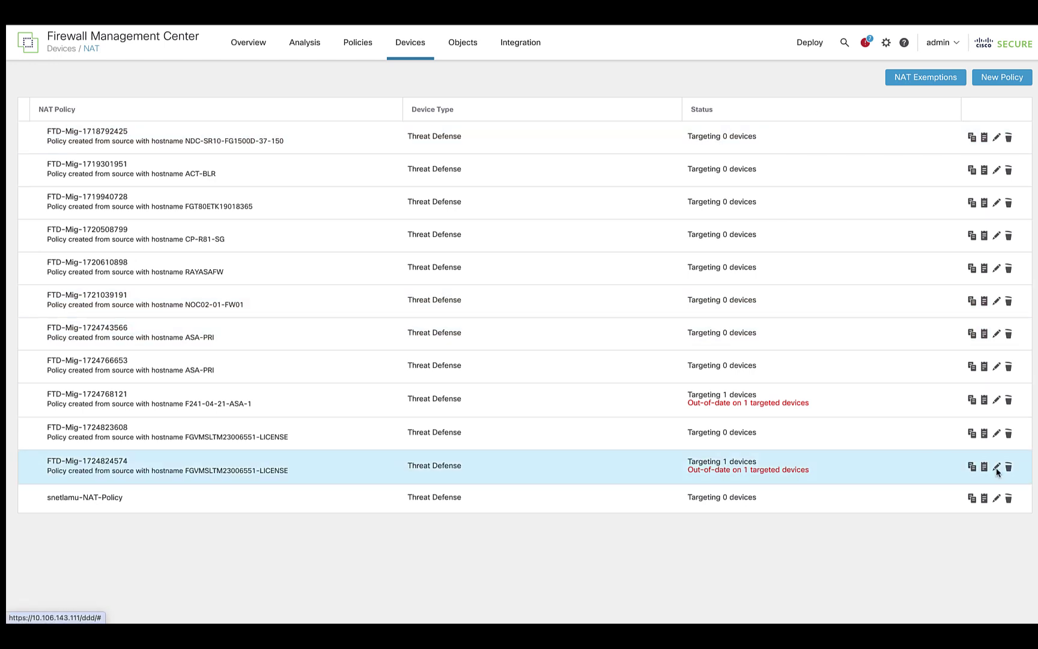
pyautogui.click(996, 468)
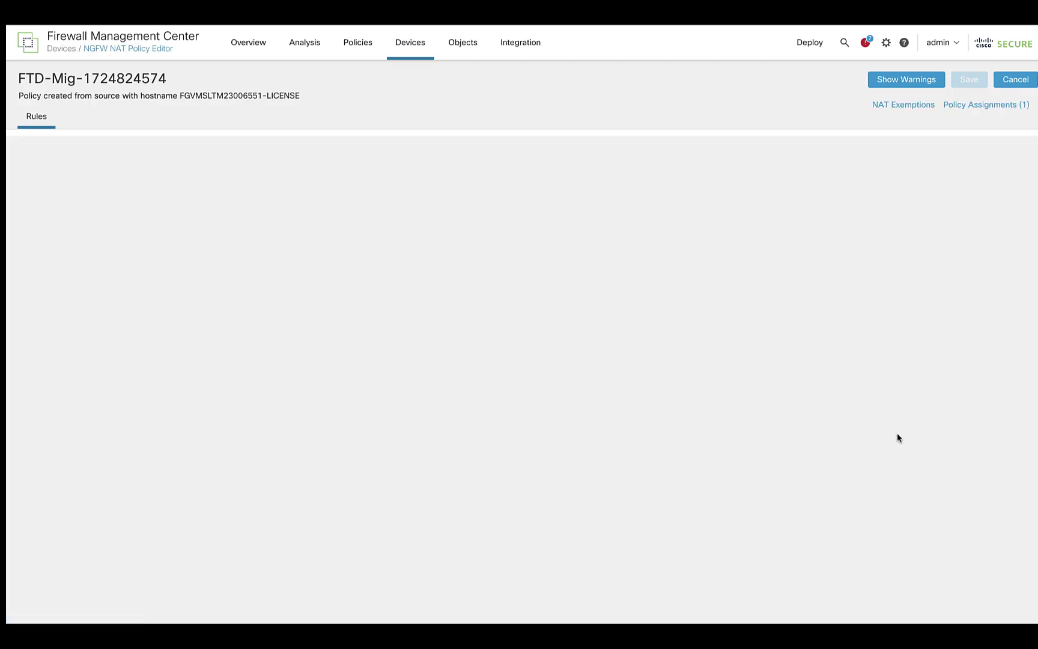